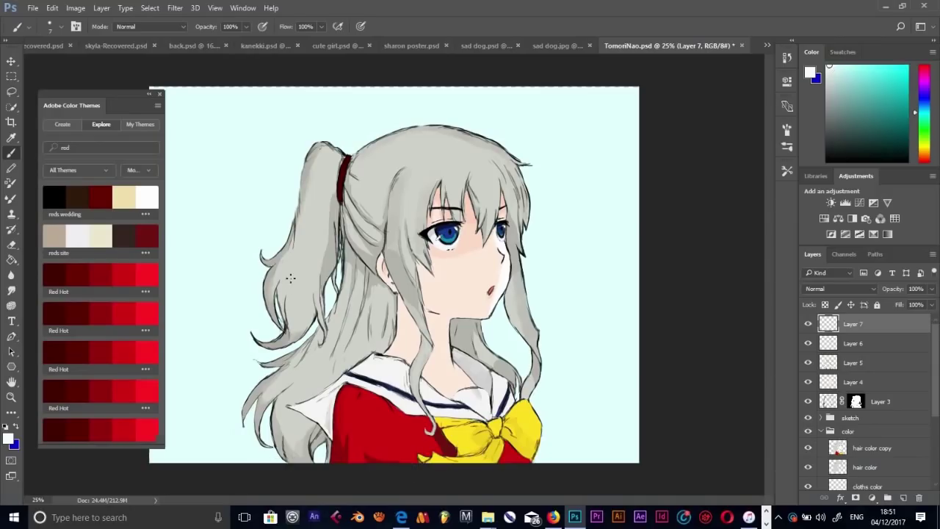
- Enlarge the brush to 21 px and brush white highlights onto the red uniform below the collar
{"action": "right_click", "coordinate": [364, 400]}
{"action": "left_click_drag", "start_coordinate": [436, 355], "coordinate": [441, 355]}
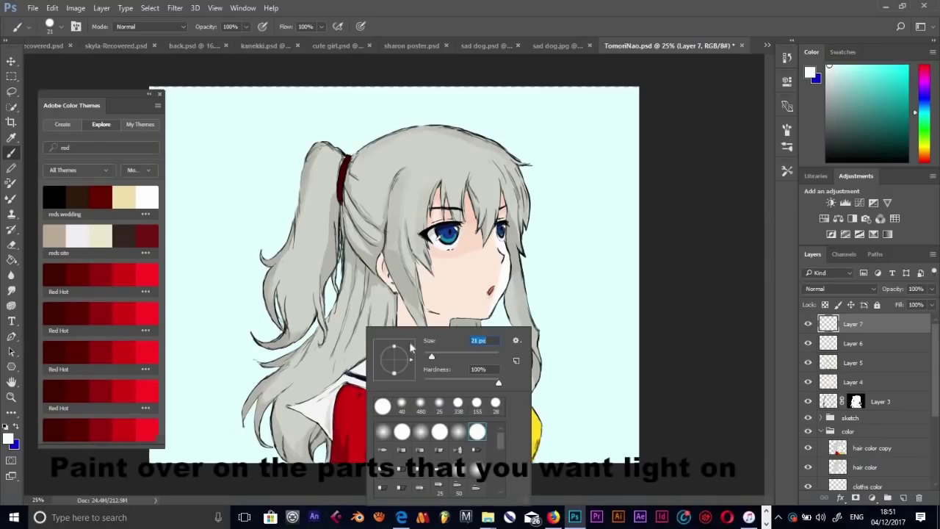
{"action": "left_click", "coordinate": [360, 399]}
{"action": "mouse_move", "coordinate": [359, 401]}
{"action": "left_mouse_down"}
{"action": "mouse_move", "coordinate": [369, 413]}
{"action": "mouse_move", "coordinate": [384, 409]}
{"action": "mouse_move", "coordinate": [365, 411]}
{"action": "left_mouse_up"}
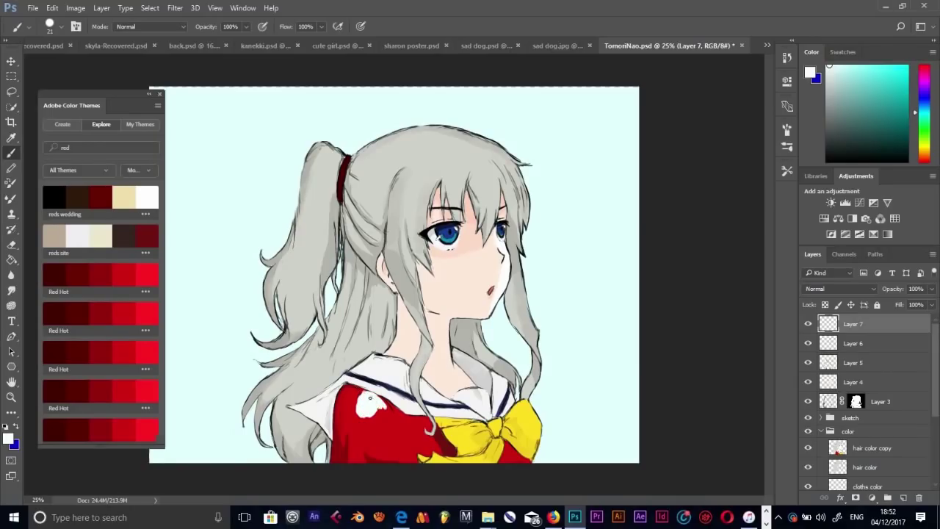
{"action": "left_click_drag", "start_coordinate": [378, 409], "coordinate": [388, 411]}
- Zoom in on the collar, shrink the brush to 10 px and spread the white highlight over the uniform
{"action": "key", "text": "ctrl+plus"}
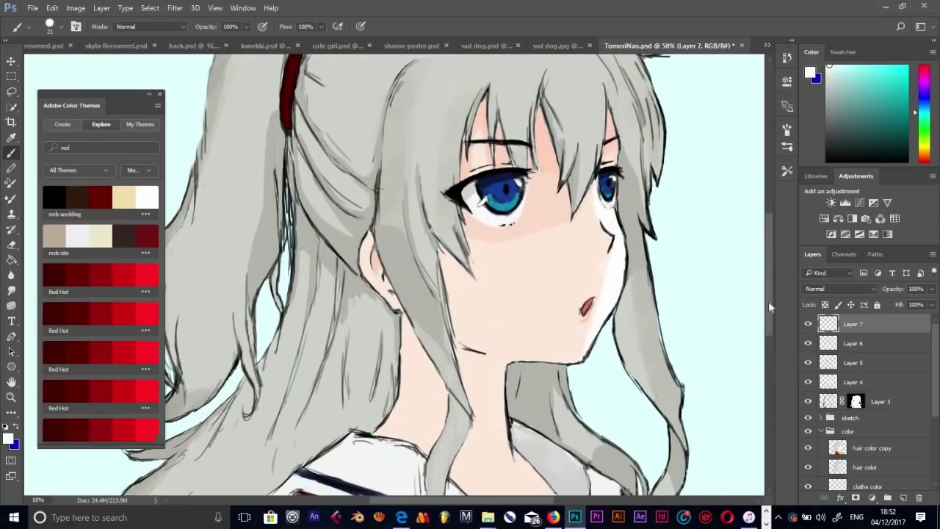
{"action": "key", "text": "ctrl+plus"}
{"action": "key", "text": "ctrl+plus"}
{"action": "scroll", "coordinate": [771, 348], "scroll_direction": "down", "scroll_amount": 2}
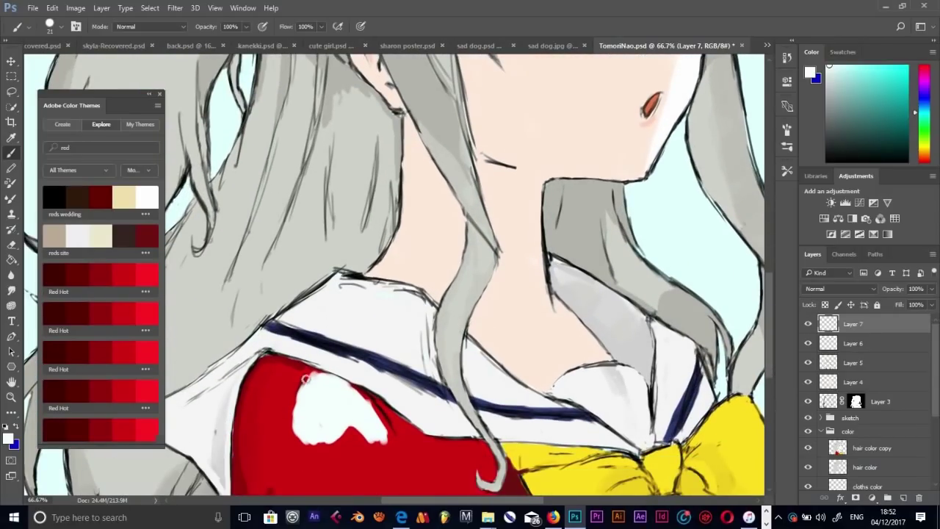
{"action": "right_click", "coordinate": [393, 410]}
{"action": "left_click", "coordinate": [465, 358]}
{"action": "key", "text": "Return"}
{"action": "mouse_move", "coordinate": [390, 417]}
{"action": "left_mouse_down"}
{"action": "mouse_move", "coordinate": [406, 445]}
{"action": "mouse_move", "coordinate": [413, 429]}
{"action": "mouse_move", "coordinate": [404, 428]}
{"action": "mouse_move", "coordinate": [419, 447]}
{"action": "mouse_move", "coordinate": [377, 440]}
{"action": "mouse_move", "coordinate": [403, 456]}
{"action": "mouse_move", "coordinate": [412, 455]}
{"action": "mouse_move", "coordinate": [390, 423]}
{"action": "mouse_move", "coordinate": [431, 452]}
{"action": "mouse_move", "coordinate": [438, 440]}
{"action": "left_mouse_up"}
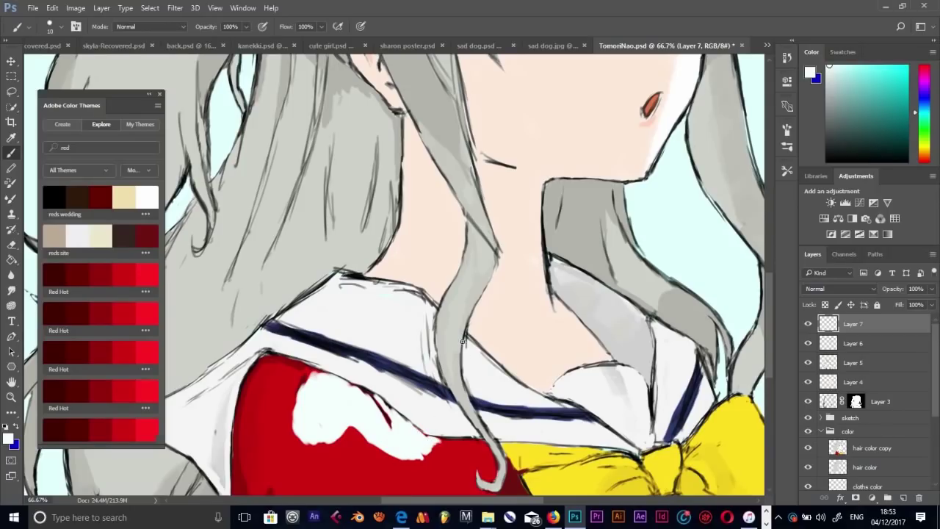
- Paint white highlights along the yellow bow's top, lower and upper-right edges and the collar edge
{"action": "scroll", "coordinate": [770, 371], "scroll_direction": "down", "scroll_amount": 3}
{"action": "mouse_move", "coordinate": [611, 373]}
{"action": "left_mouse_down"}
{"action": "mouse_move", "coordinate": [636, 368]}
{"action": "mouse_move", "coordinate": [628, 376]}
{"action": "left_mouse_up"}
{"action": "mouse_move", "coordinate": [654, 407]}
{"action": "left_mouse_down"}
{"action": "mouse_move", "coordinate": [636, 425]}
{"action": "mouse_move", "coordinate": [592, 417]}
{"action": "mouse_move", "coordinate": [600, 423]}
{"action": "left_mouse_up"}
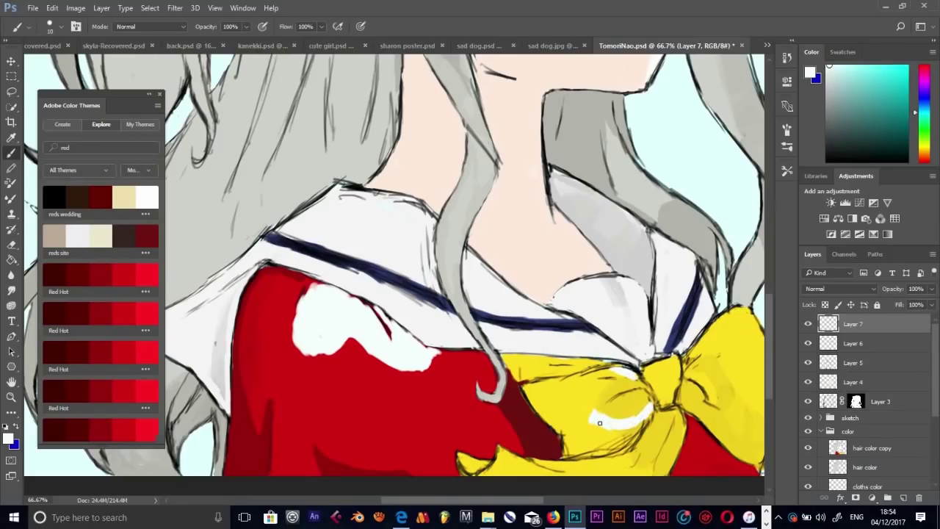
{"action": "scroll", "coordinate": [654, 426], "scroll_direction": "right", "scroll_amount": 3}
{"action": "left_click_drag", "start_coordinate": [454, 445], "coordinate": [515, 475]}
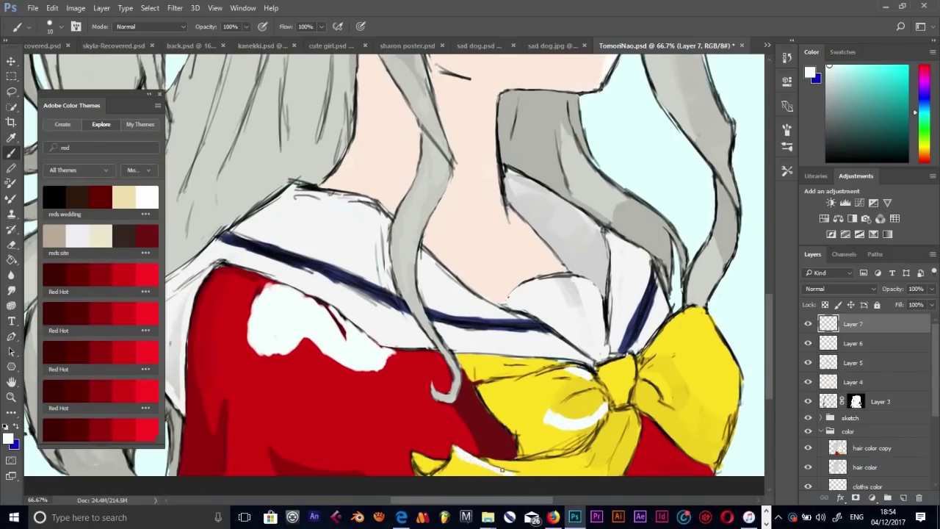
{"action": "mouse_move", "coordinate": [687, 312]}
{"action": "left_mouse_down"}
{"action": "mouse_move", "coordinate": [732, 380]}
{"action": "mouse_move", "coordinate": [711, 399]}
{"action": "mouse_move", "coordinate": [725, 416]}
{"action": "mouse_move", "coordinate": [698, 389]}
{"action": "mouse_move", "coordinate": [733, 397]}
{"action": "left_mouse_up"}
{"action": "mouse_move", "coordinate": [675, 320]}
{"action": "left_mouse_down"}
{"action": "mouse_move", "coordinate": [709, 350]}
{"action": "mouse_move", "coordinate": [694, 382]}
{"action": "mouse_move", "coordinate": [716, 375]}
{"action": "left_mouse_up"}
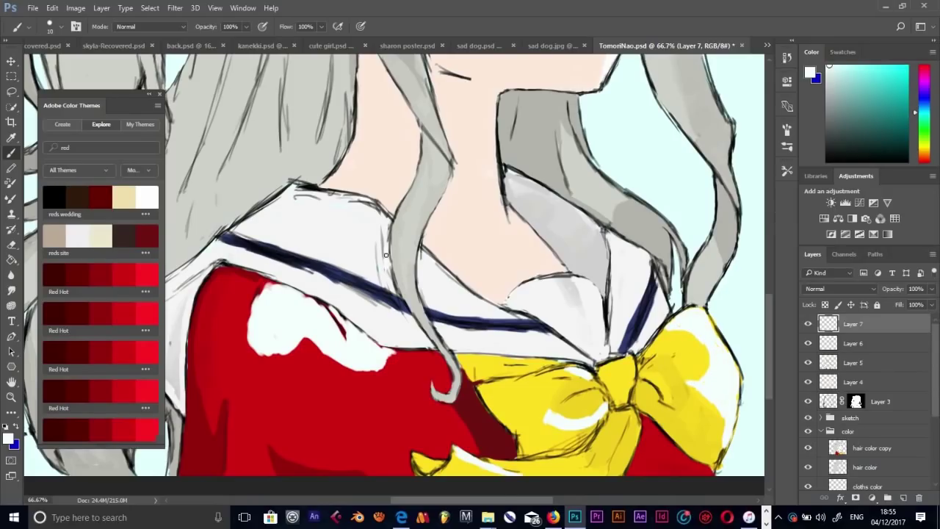
{"action": "left_click_drag", "start_coordinate": [373, 210], "coordinate": [384, 219]}
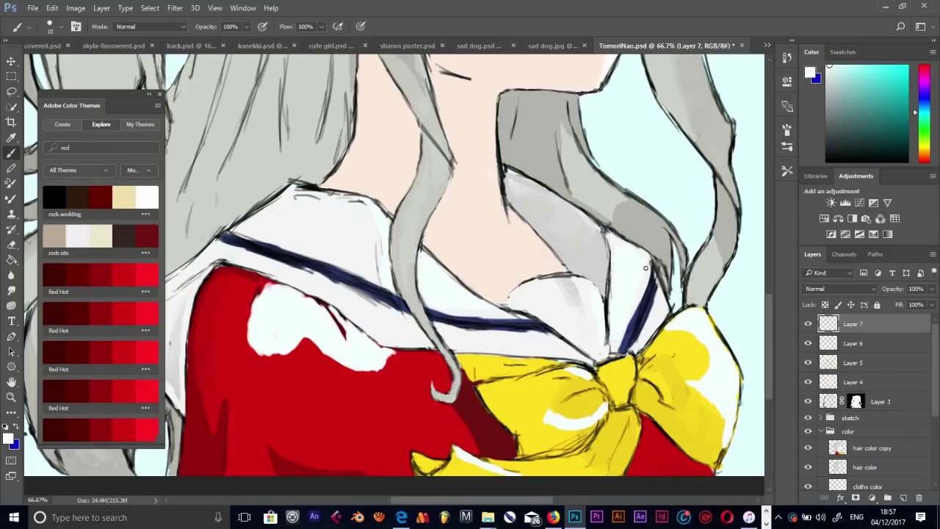
{"action": "scroll", "coordinate": [436, 487], "scroll_direction": "left", "scroll_amount": 3}
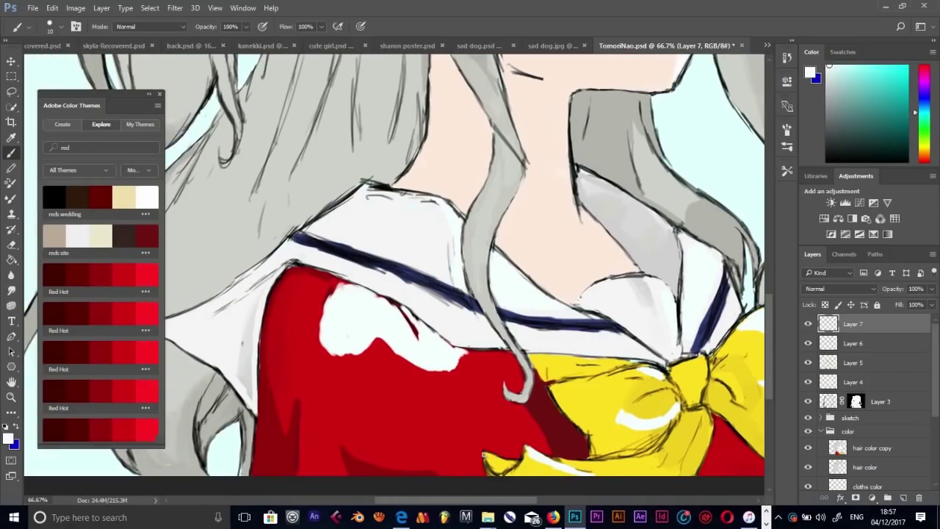
{"action": "left_click_drag", "start_coordinate": [770, 364], "coordinate": [785, 280]}
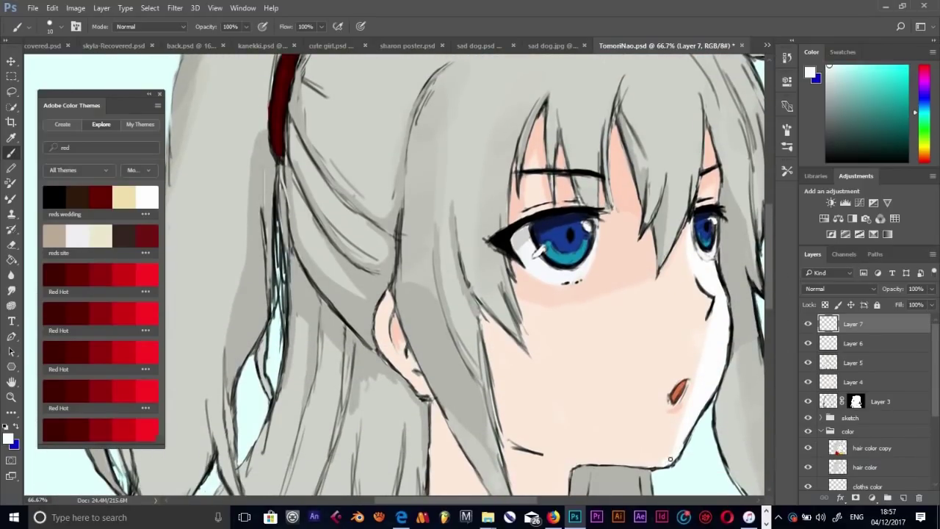
- Pick a light yellow and paint highlights across the bangs and the right side of the hair
{"action": "left_click_drag", "start_coordinate": [771, 288], "coordinate": [770, 272]}
{"action": "left_click", "coordinate": [924, 143]}
{"action": "left_click", "coordinate": [853, 67]}
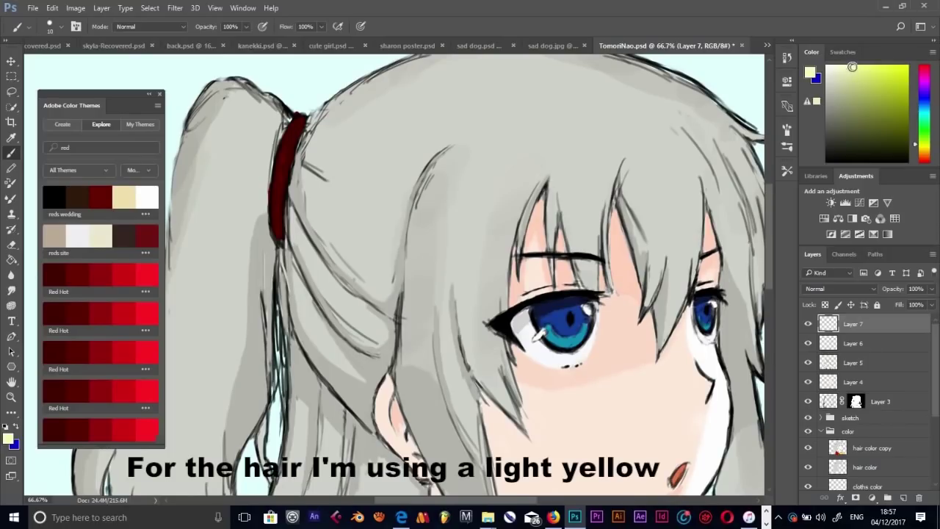
{"action": "mouse_move", "coordinate": [423, 189]}
{"action": "left_mouse_down"}
{"action": "mouse_move", "coordinate": [414, 214]}
{"action": "mouse_move", "coordinate": [444, 162]}
{"action": "mouse_move", "coordinate": [453, 185]}
{"action": "left_mouse_up"}
{"action": "mouse_move", "coordinate": [476, 199]}
{"action": "left_mouse_down"}
{"action": "mouse_move", "coordinate": [492, 173]}
{"action": "mouse_move", "coordinate": [531, 190]}
{"action": "left_mouse_up"}
{"action": "mouse_move", "coordinate": [564, 218]}
{"action": "left_mouse_down"}
{"action": "mouse_move", "coordinate": [567, 191]}
{"action": "mouse_move", "coordinate": [599, 190]}
{"action": "mouse_move", "coordinate": [592, 209]}
{"action": "mouse_move", "coordinate": [630, 232]}
{"action": "mouse_move", "coordinate": [624, 204]}
{"action": "mouse_move", "coordinate": [639, 229]}
{"action": "mouse_move", "coordinate": [655, 205]}
{"action": "mouse_move", "coordinate": [683, 197]}
{"action": "mouse_move", "coordinate": [707, 200]}
{"action": "mouse_move", "coordinate": [721, 241]}
{"action": "mouse_move", "coordinate": [728, 196]}
{"action": "mouse_move", "coordinate": [724, 243]}
{"action": "left_mouse_up"}
{"action": "left_click_drag", "start_coordinate": [733, 193], "coordinate": [743, 231]}
- Add yellow highlights to the left hair strand, the ponytail's top-left edge and the hair's top edge
{"action": "scroll", "coordinate": [355, 457], "scroll_direction": "left", "scroll_amount": 2}
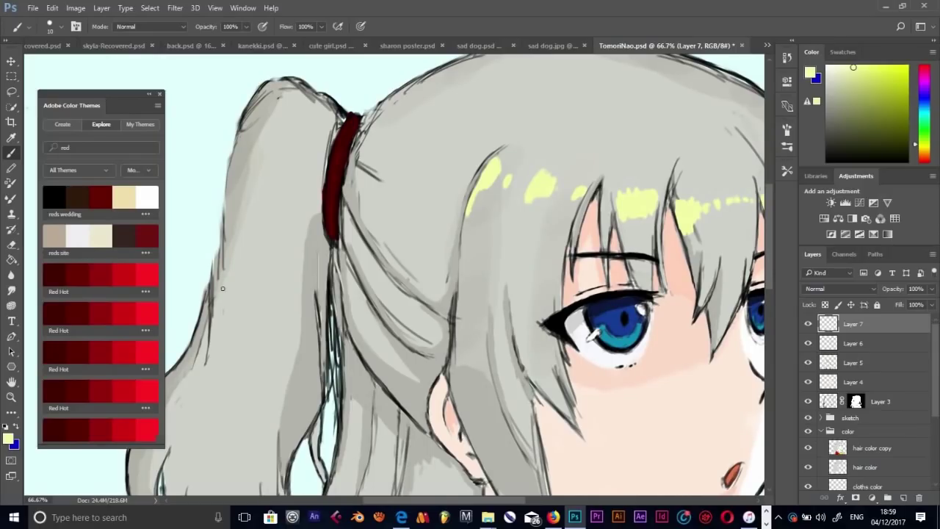
{"action": "left_click_drag", "start_coordinate": [221, 286], "coordinate": [284, 287]}
{"action": "mouse_move", "coordinate": [238, 148]}
{"action": "left_mouse_down"}
{"action": "mouse_move", "coordinate": [256, 104]}
{"action": "mouse_move", "coordinate": [280, 87]}
{"action": "mouse_move", "coordinate": [327, 104]}
{"action": "mouse_move", "coordinate": [340, 127]}
{"action": "mouse_move", "coordinate": [283, 110]}
{"action": "mouse_move", "coordinate": [303, 110]}
{"action": "left_mouse_up"}
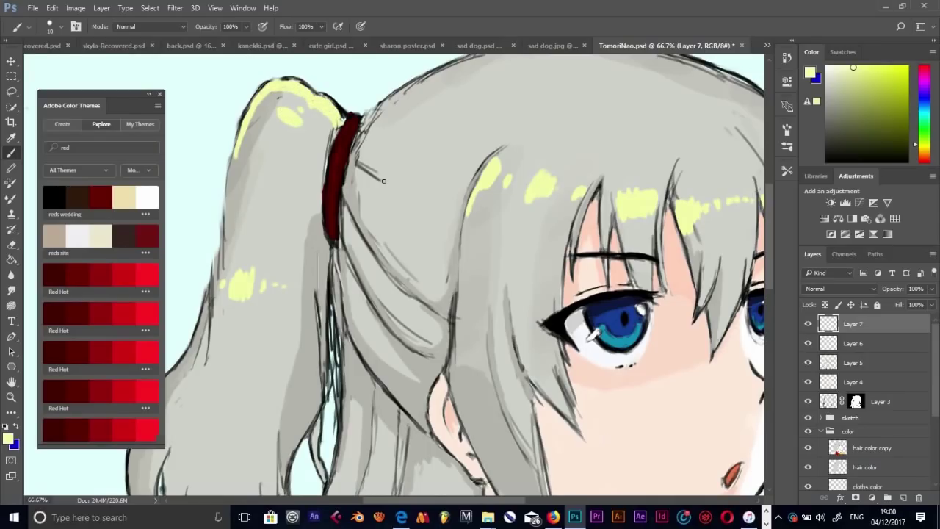
{"action": "scroll", "coordinate": [699, 255], "scroll_direction": "up", "scroll_amount": 2}
{"action": "mouse_move", "coordinate": [383, 158]}
{"action": "left_mouse_down"}
{"action": "mouse_move", "coordinate": [517, 97]}
{"action": "mouse_move", "coordinate": [571, 94]}
{"action": "mouse_move", "coordinate": [395, 94]}
{"action": "mouse_move", "coordinate": [479, 103]}
{"action": "mouse_move", "coordinate": [567, 138]}
{"action": "left_mouse_up"}
{"action": "mouse_move", "coordinate": [488, 108]}
{"action": "left_mouse_down"}
{"action": "mouse_move", "coordinate": [585, 150]}
{"action": "mouse_move", "coordinate": [640, 192]}
{"action": "mouse_move", "coordinate": [656, 337]}
{"action": "left_mouse_up"}
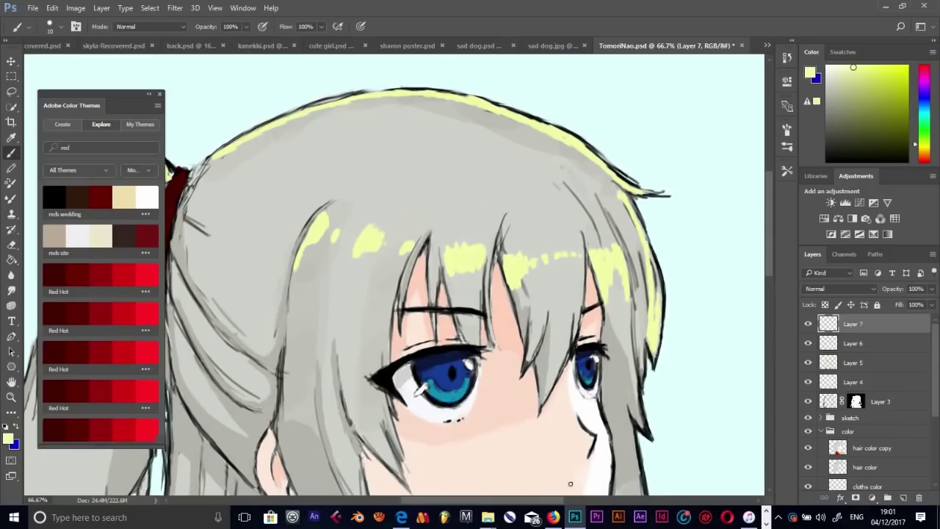
- Highlight the strand beside the neck and dab small highlights on the left hair
{"action": "scroll", "coordinate": [570, 484], "scroll_direction": "down", "scroll_amount": 2}
{"action": "scroll", "coordinate": [570, 484], "scroll_direction": "down", "scroll_amount": 8}
{"action": "scroll", "coordinate": [570, 483], "scroll_direction": "down", "scroll_amount": 1}
{"action": "mouse_move", "coordinate": [640, 255]}
{"action": "left_mouse_down"}
{"action": "mouse_move", "coordinate": [632, 235]}
{"action": "mouse_move", "coordinate": [661, 209]}
{"action": "mouse_move", "coordinate": [669, 232]}
{"action": "left_mouse_up"}
{"action": "mouse_move", "coordinate": [661, 201]}
{"action": "left_mouse_down"}
{"action": "mouse_move", "coordinate": [676, 242]}
{"action": "mouse_move", "coordinate": [655, 237]}
{"action": "left_mouse_up"}
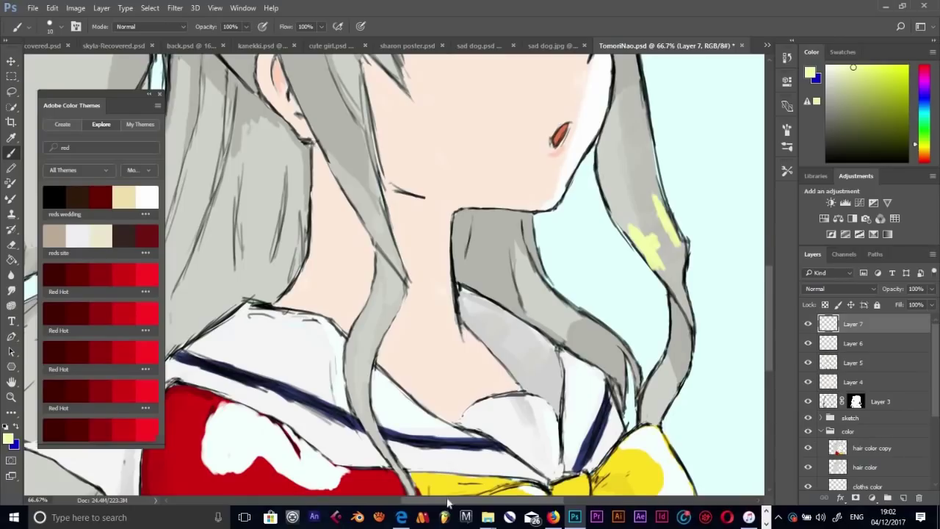
{"action": "scroll", "coordinate": [427, 309], "scroll_direction": "left", "scroll_amount": 5}
{"action": "left_click_drag", "start_coordinate": [344, 154], "coordinate": [349, 170]}
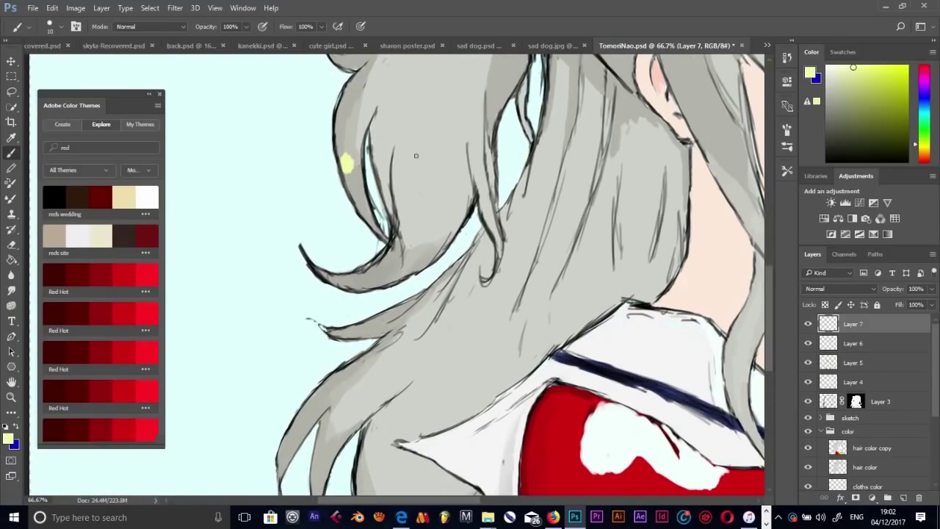
{"action": "left_click_drag", "start_coordinate": [401, 147], "coordinate": [397, 162]}
{"action": "key", "text": "ctrl+minus"}
{"action": "key", "text": "ctrl+minus"}
{"action": "key", "text": "ctrl+minus"}
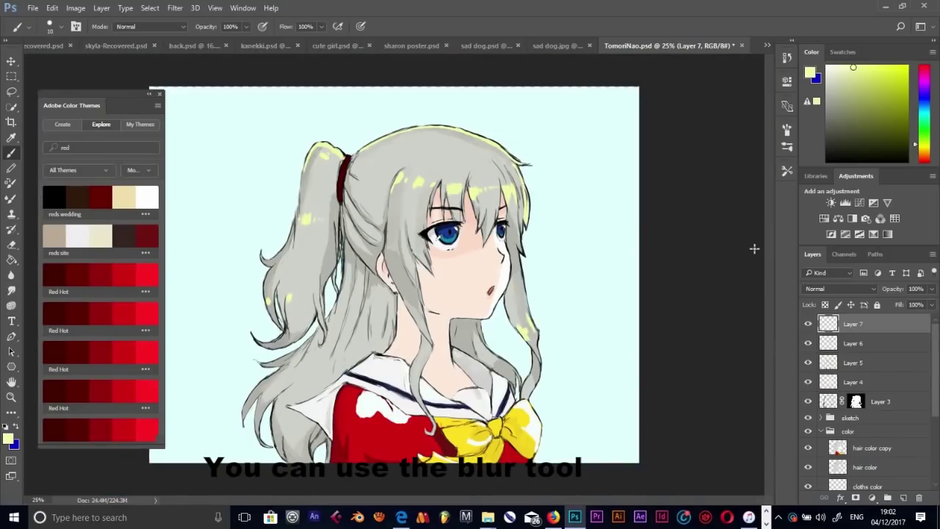
- Sample the light cyan background and spray a soft airbrush glow onto the red collar
{"action": "key", "text": "i"}
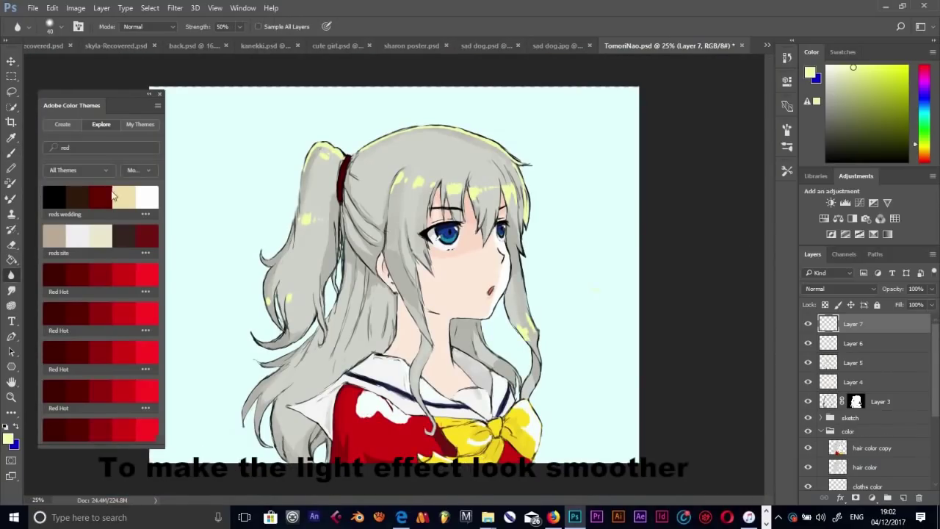
{"action": "left_click", "coordinate": [214, 251]}
{"action": "key", "text": "b"}
{"action": "left_click", "coordinate": [786, 170]}
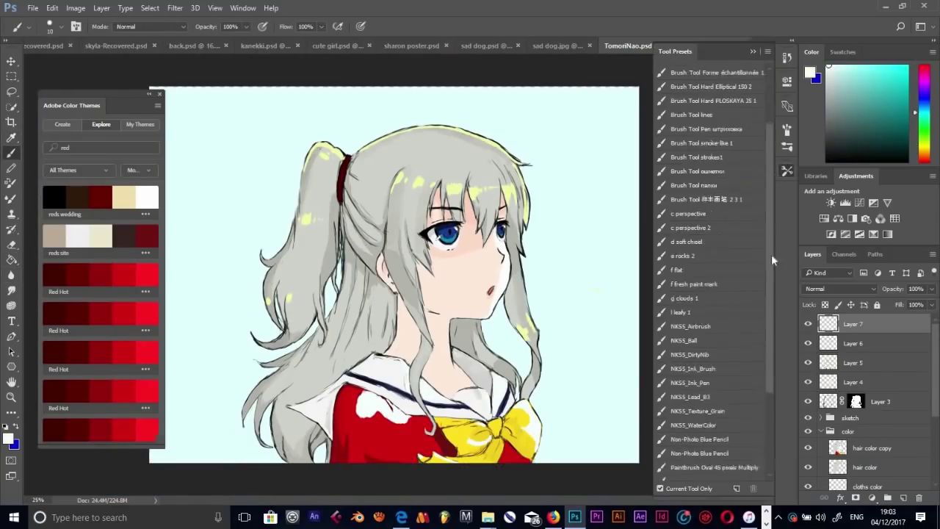
{"action": "mouse_move", "coordinate": [396, 448]}
{"action": "left_mouse_down"}
{"action": "mouse_move", "coordinate": [398, 421]}
{"action": "mouse_move", "coordinate": [370, 408]}
{"action": "left_mouse_up"}
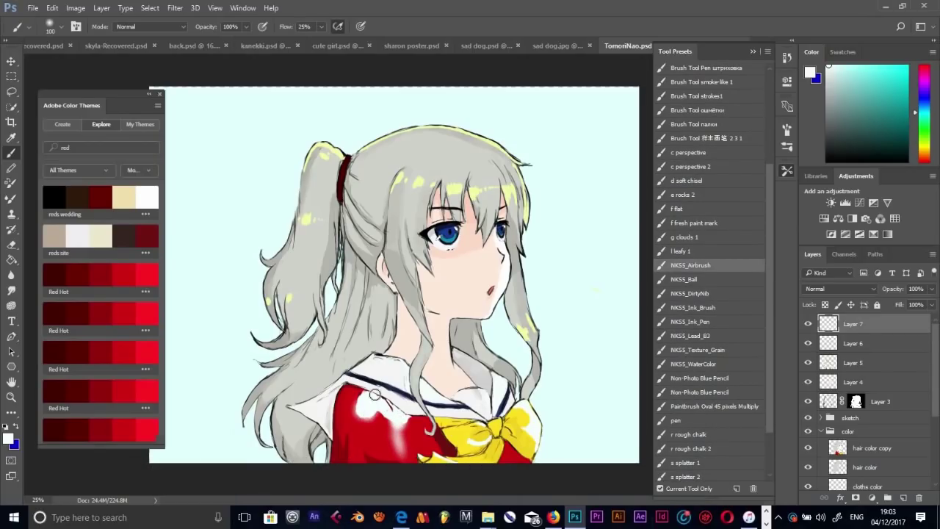
{"action": "right_click", "coordinate": [415, 313]}
{"action": "key", "text": "Return"}
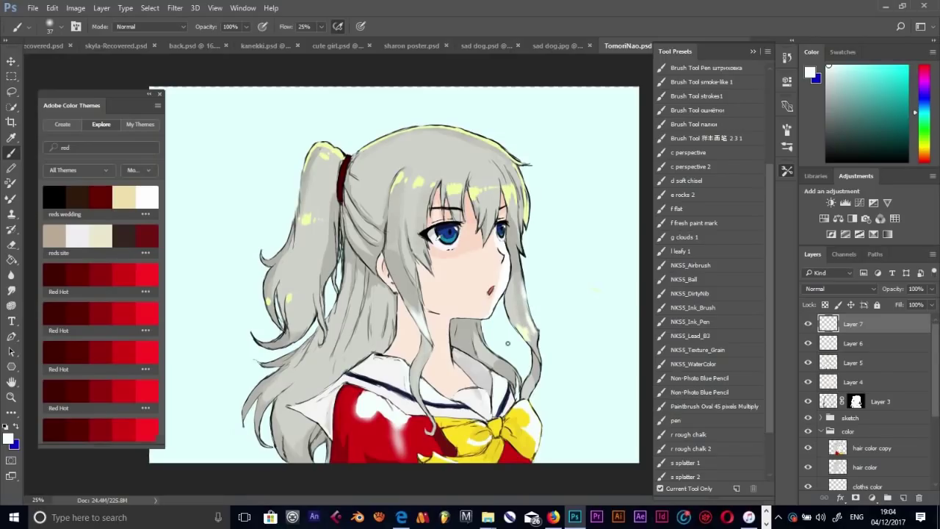
- Set Layer 7 to Lighten blend mode at 77% opacity
{"action": "left_click", "coordinate": [837, 289]}
{"action": "left_click", "coordinate": [830, 365]}
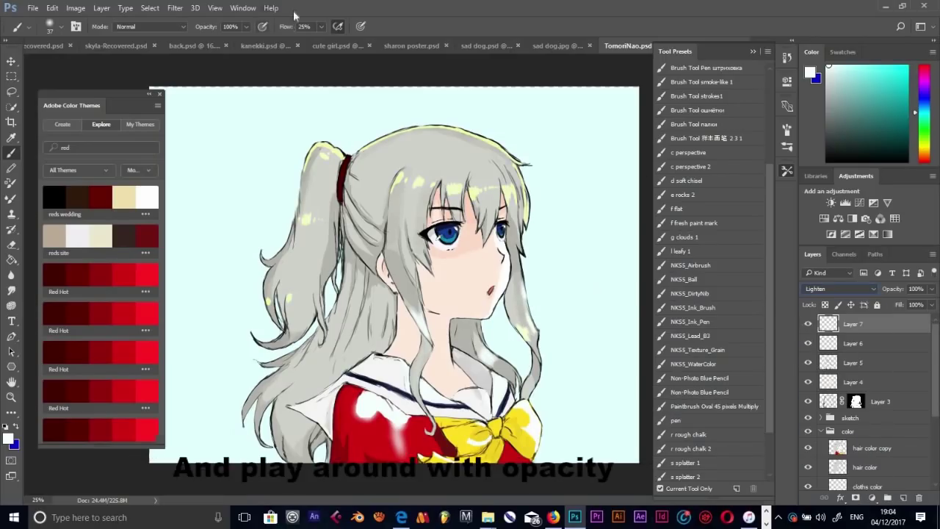
{"action": "left_click_drag", "start_coordinate": [932, 289], "coordinate": [928, 305]}
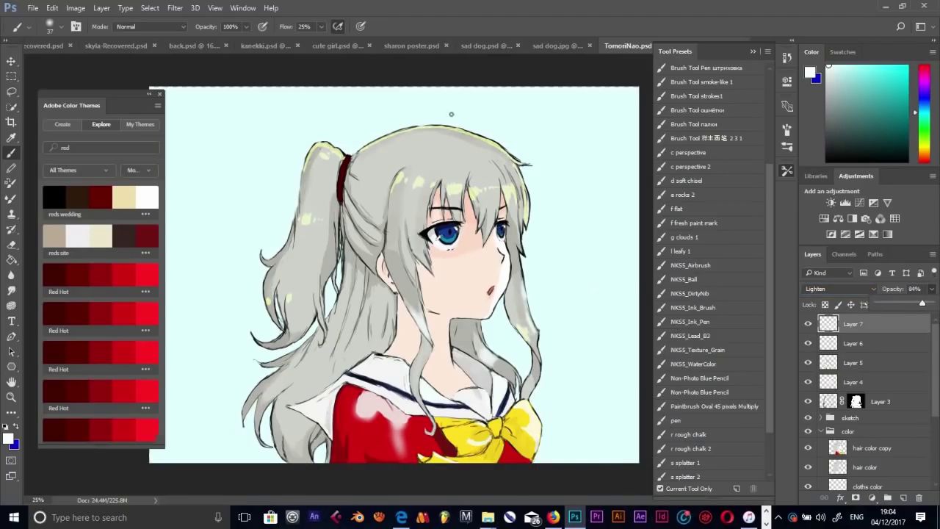
{"action": "left_click_drag", "start_coordinate": [921, 304], "coordinate": [914, 305]}
- Apply a Gaussian Blur of about 5.4 px to the highlight layer
{"action": "left_click", "coordinate": [174, 9]}
{"action": "left_click", "coordinate": [136, 183]}
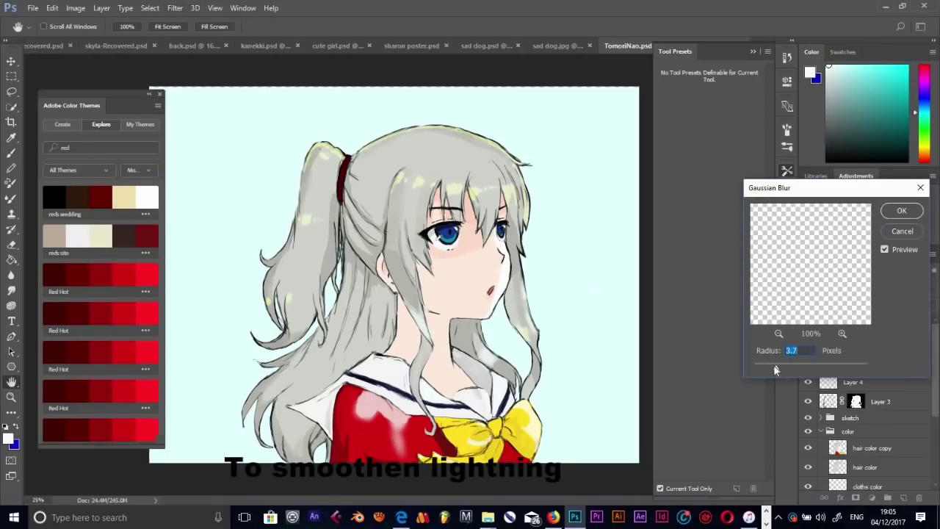
{"action": "left_click_drag", "start_coordinate": [775, 370], "coordinate": [783, 366]}
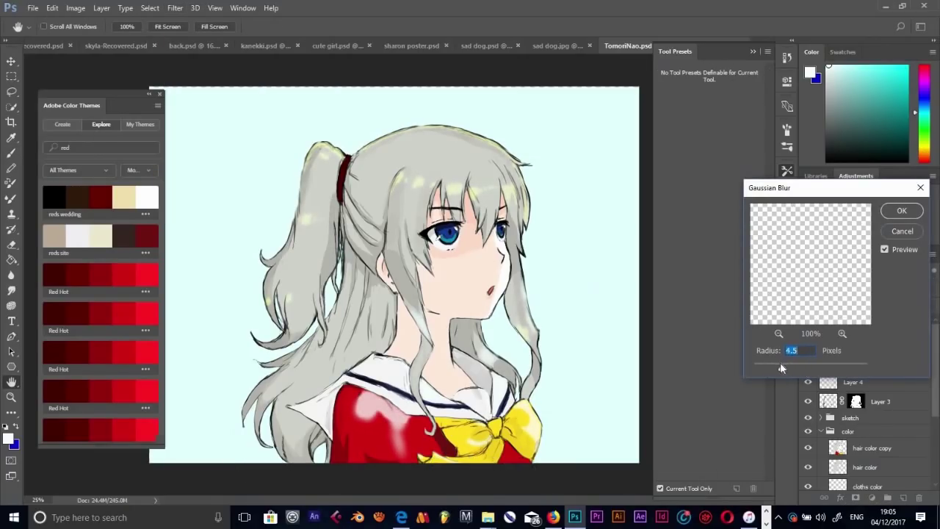
{"action": "key", "text": "Return"}
- Brush lighter strokes across the red uniform and its left edge
{"action": "key", "text": "b"}
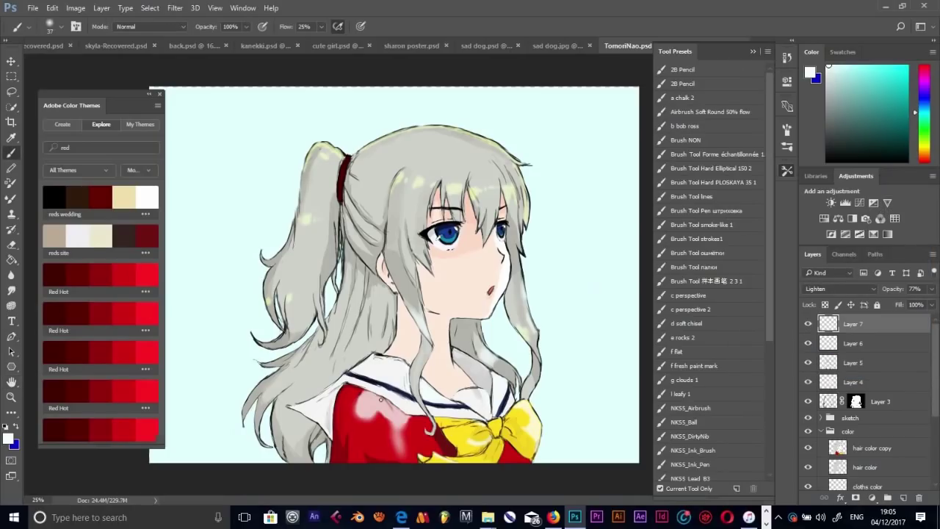
{"action": "mouse_move", "coordinate": [394, 425]}
{"action": "left_mouse_down"}
{"action": "mouse_move", "coordinate": [402, 423]}
{"action": "mouse_move", "coordinate": [408, 465]}
{"action": "mouse_move", "coordinate": [401, 443]}
{"action": "left_mouse_up"}
{"action": "left_click_drag", "start_coordinate": [336, 416], "coordinate": [334, 400]}
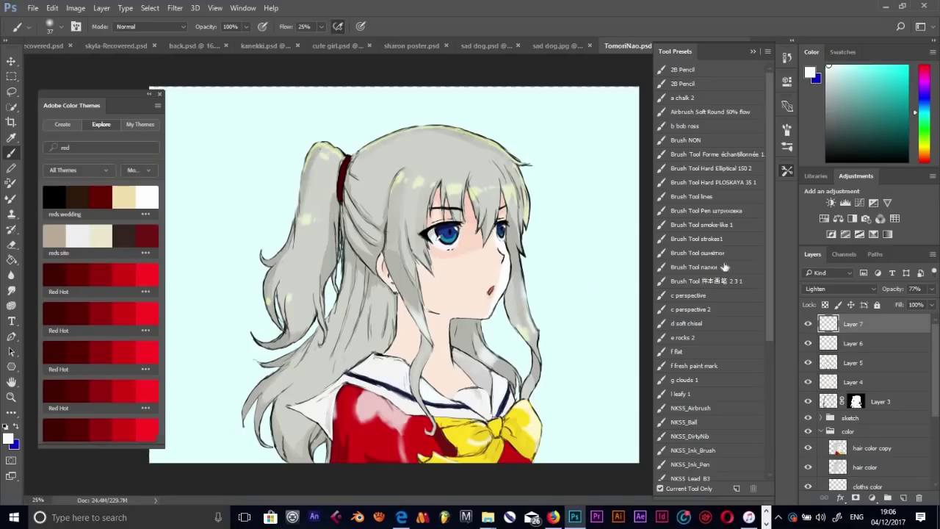
- Add Layer 8 filled with bright yellow, set to Lighten at 7% opacity
{"action": "key", "text": "ctrl+shift+alt+n"}
{"action": "left_click", "coordinate": [928, 147]}
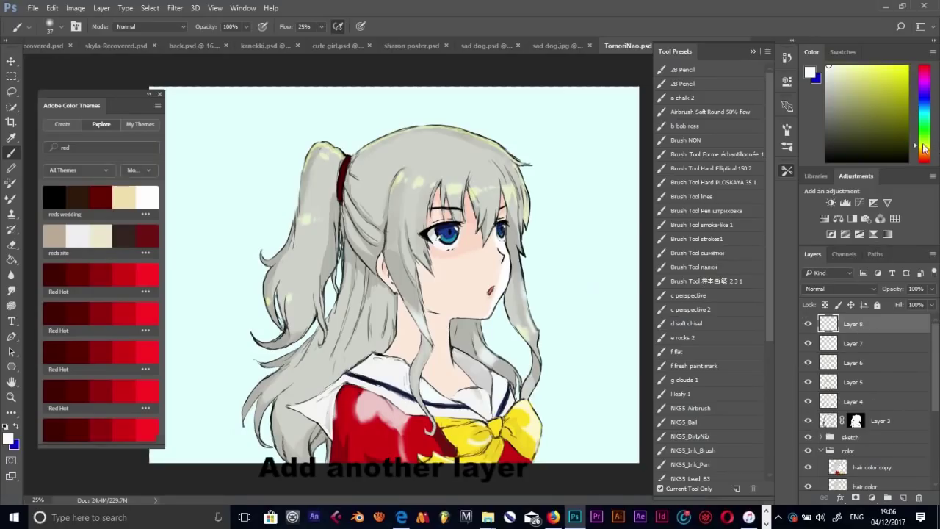
{"action": "left_click", "coordinate": [900, 69]}
{"action": "left_click", "coordinate": [20, 429]}
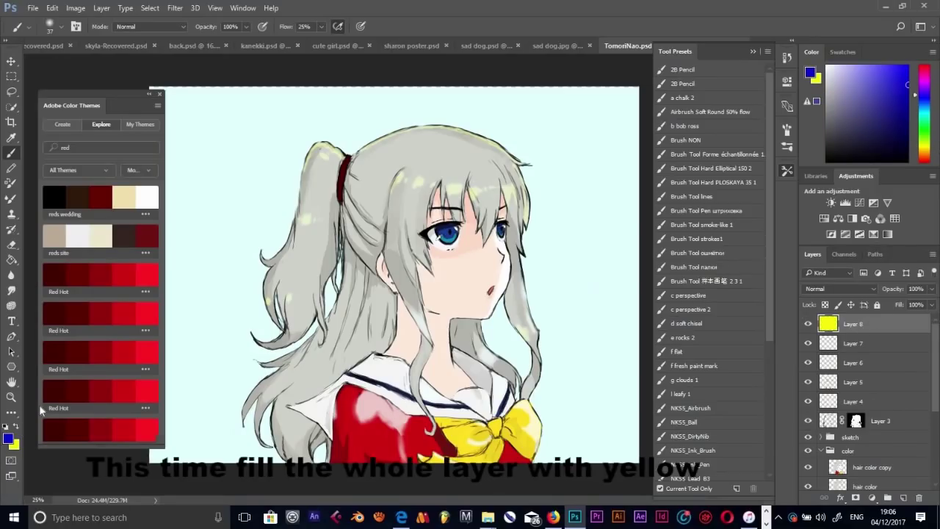
{"action": "key", "text": "ctrl+BackSpace"}
{"action": "left_click", "coordinate": [841, 289]}
{"action": "left_click", "coordinate": [819, 360]}
{"action": "left_click", "coordinate": [931, 289]}
{"action": "left_click_drag", "start_coordinate": [931, 303], "coordinate": [879, 305]}
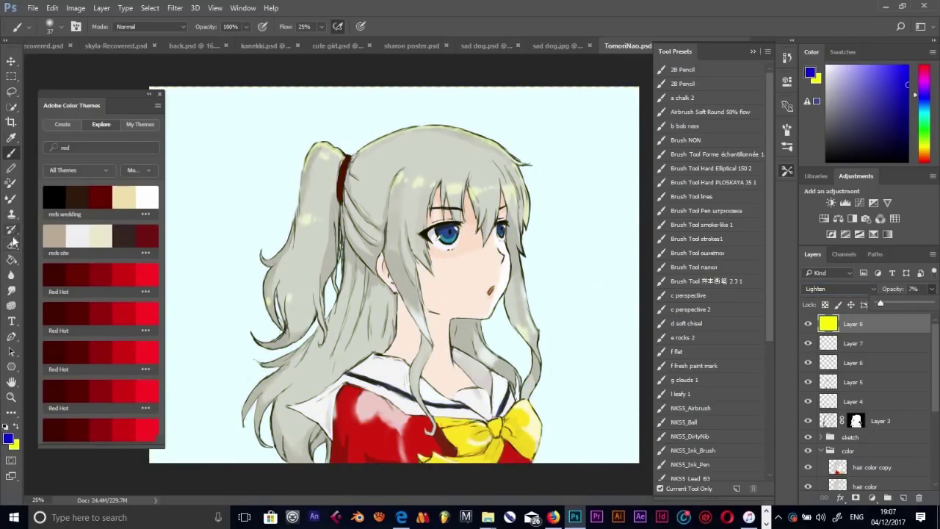
- Set the foreground colour to white #ffffff and reselect Layer 8
{"action": "left_click", "coordinate": [832, 345]}
{"action": "left_click", "coordinate": [8, 438]}
{"action": "type", "text": "ffffff"}
{"action": "key", "text": "Return"}
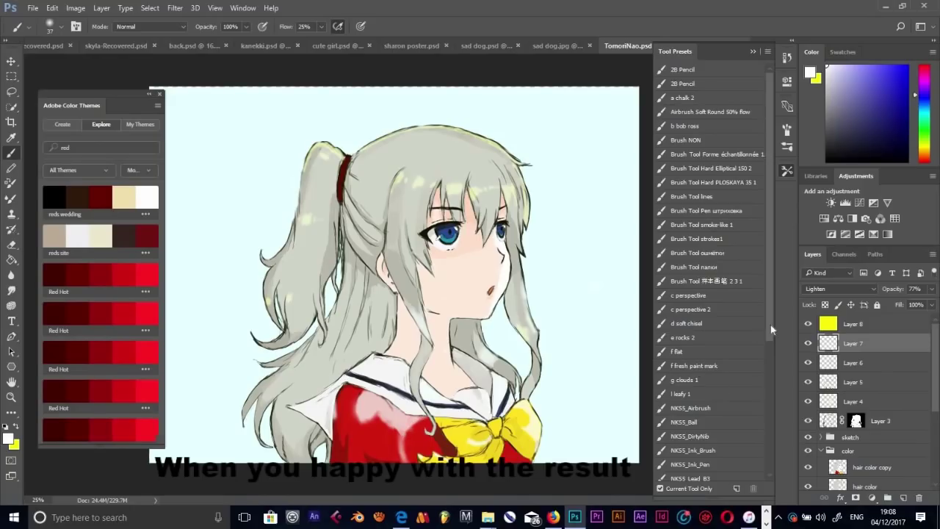
{"action": "left_click", "coordinate": [866, 331]}
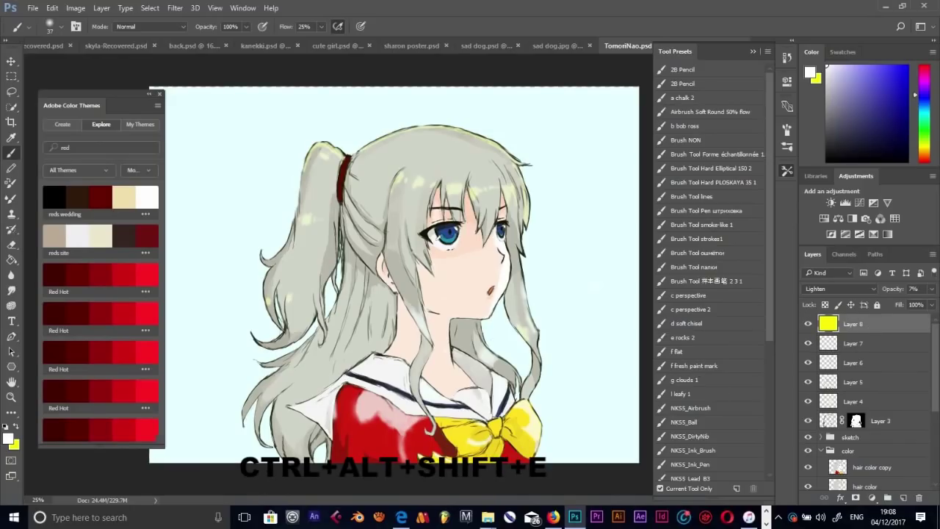
- Stamp the visible artwork to Layer 9, duplicate it, Gaussian-blur the copy and fade it to 26%
{"action": "key", "text": "ctrl+alt+shift+e"}
{"action": "key", "text": "ctrl+j"}
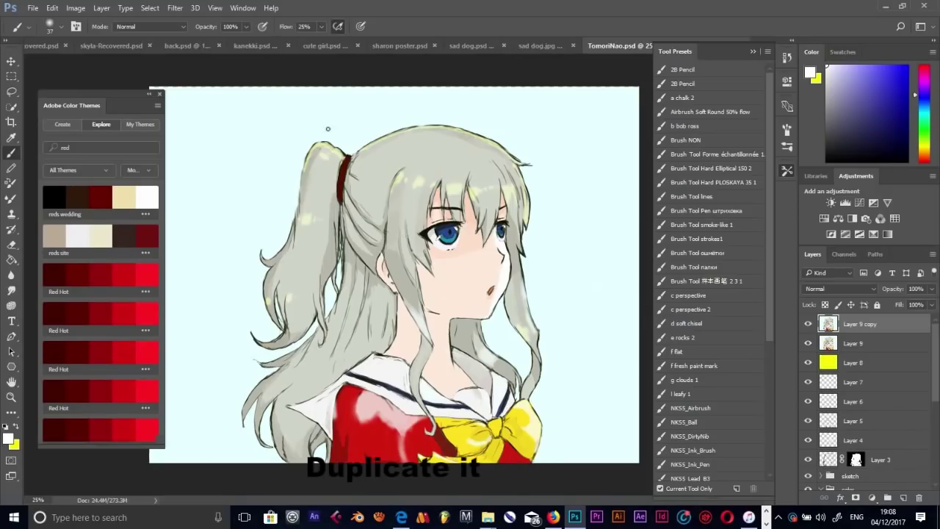
{"action": "key", "text": "alt+s"}
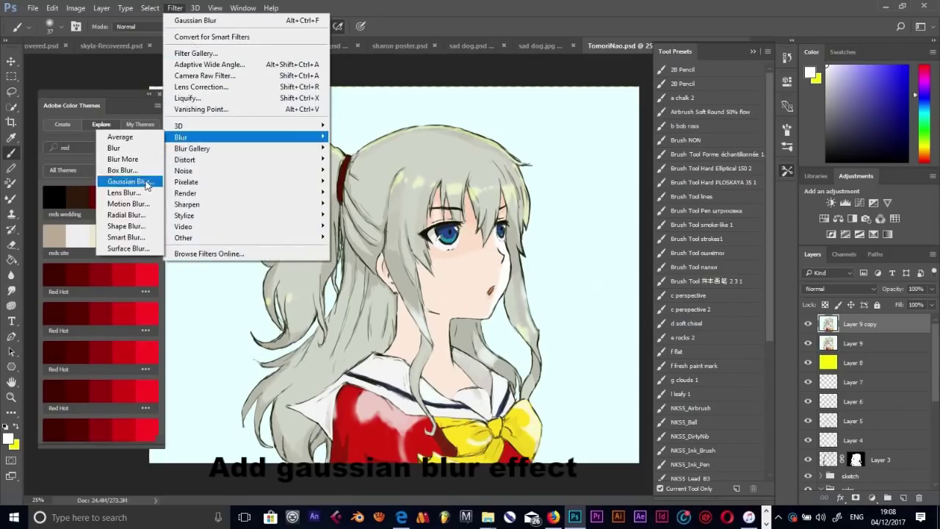
{"action": "left_click", "coordinate": [125, 182]}
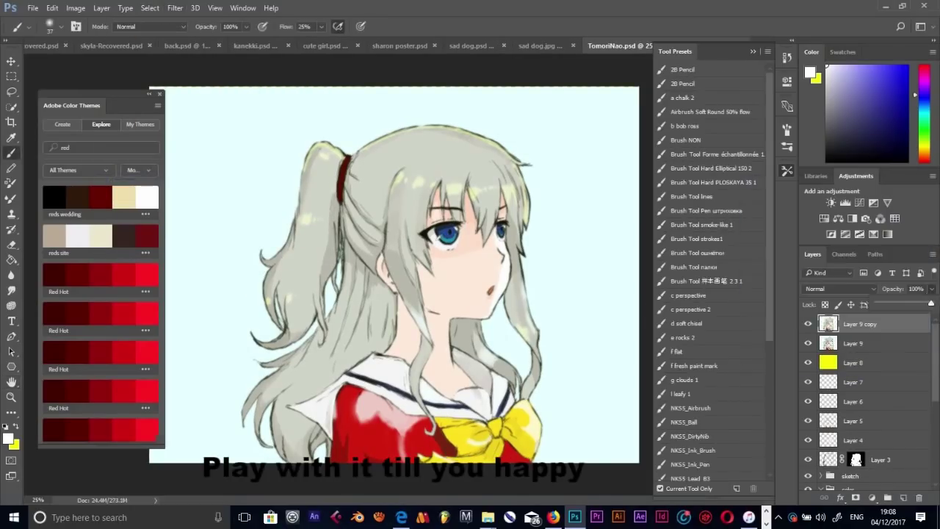
{"action": "left_click_drag", "start_coordinate": [898, 305], "coordinate": [889, 303]}
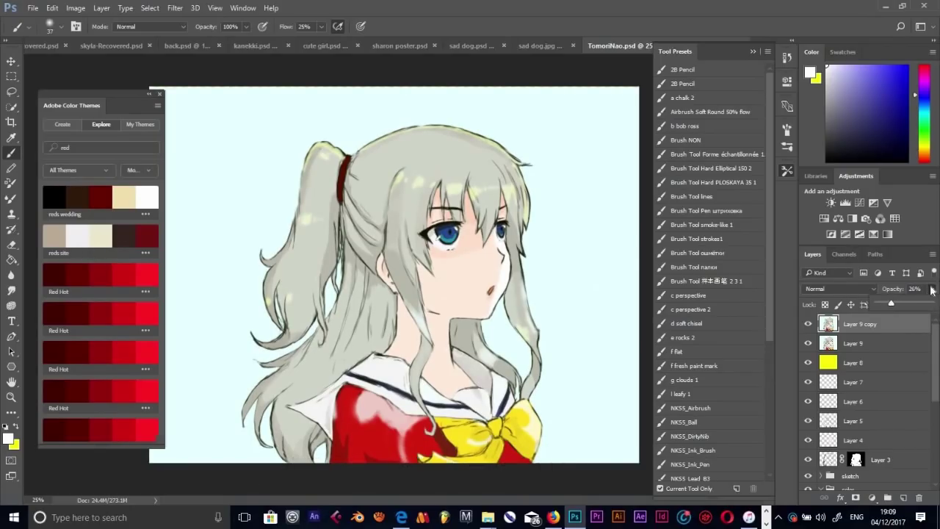
{"action": "left_click", "coordinate": [873, 331]}
- Duplicate the blurred layer as Layer 9 copy 2 at 100% opacity
{"action": "left_click_drag", "start_coordinate": [873, 335], "coordinate": [903, 497]}
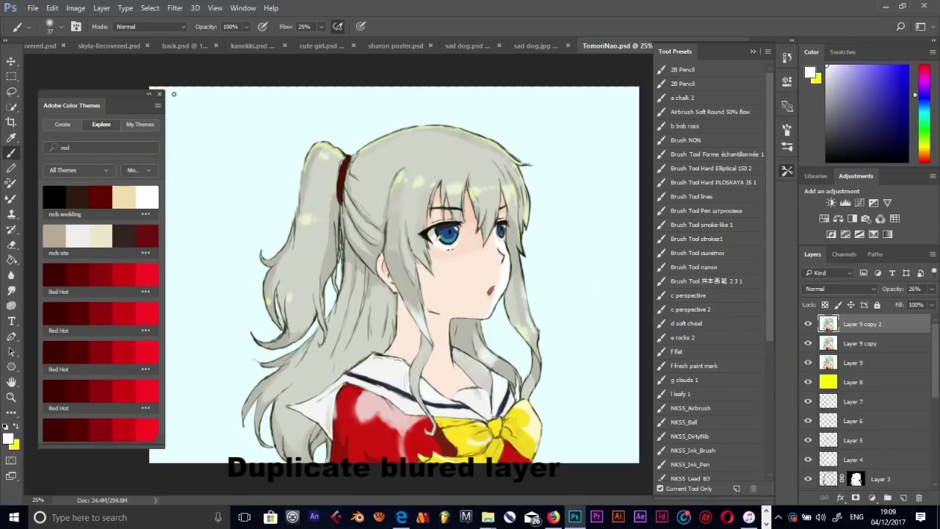
{"action": "left_click", "coordinate": [931, 289]}
{"action": "left_click_drag", "start_coordinate": [892, 304], "coordinate": [931, 306]}
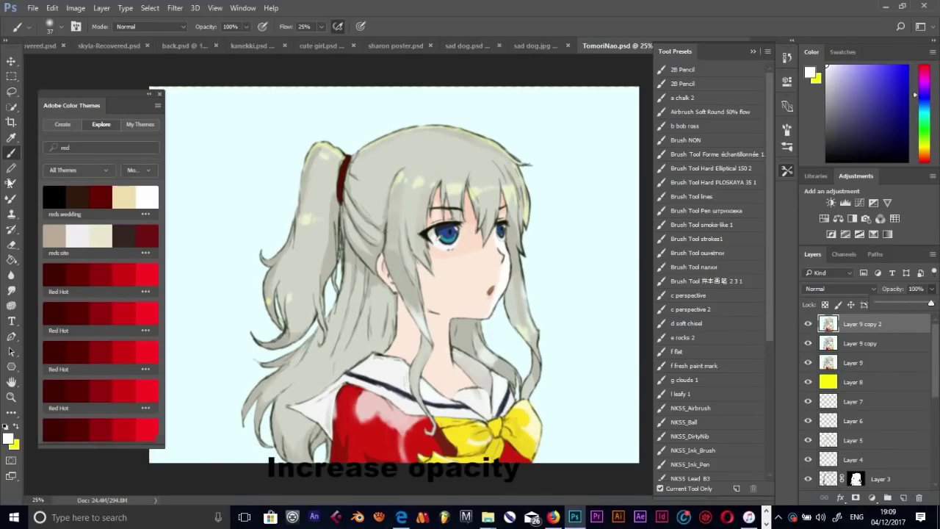
- Choose the Eraser and set its size to 511 px
{"action": "left_click", "coordinate": [11, 244]}
{"action": "right_click", "coordinate": [327, 210]}
{"action": "left_click_drag", "start_coordinate": [445, 238], "coordinate": [459, 238]}
- Erase the blur from Layer 9 copy 2 over the hair and face, leaving the surrounding glow
{"action": "key", "text": "Return"}
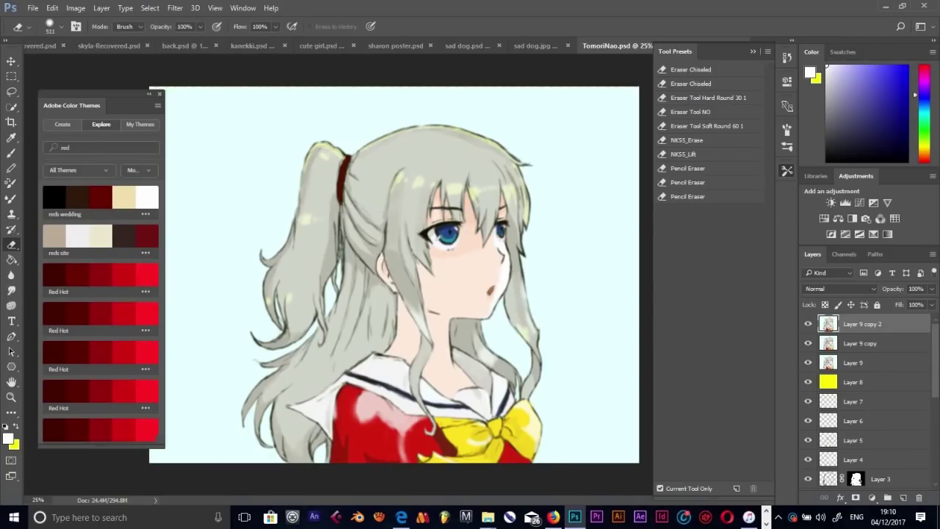
{"action": "left_click", "coordinate": [334, 257]}
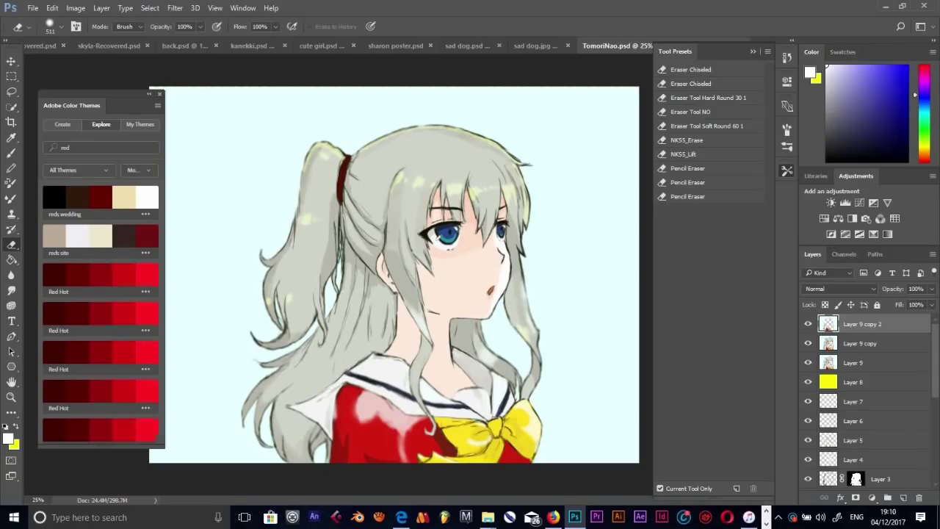
- Stamp all visible artwork onto a new Layer 10 and tidy the panels to show more layers
{"action": "key", "text": "ctrl+alt+shift+e"}
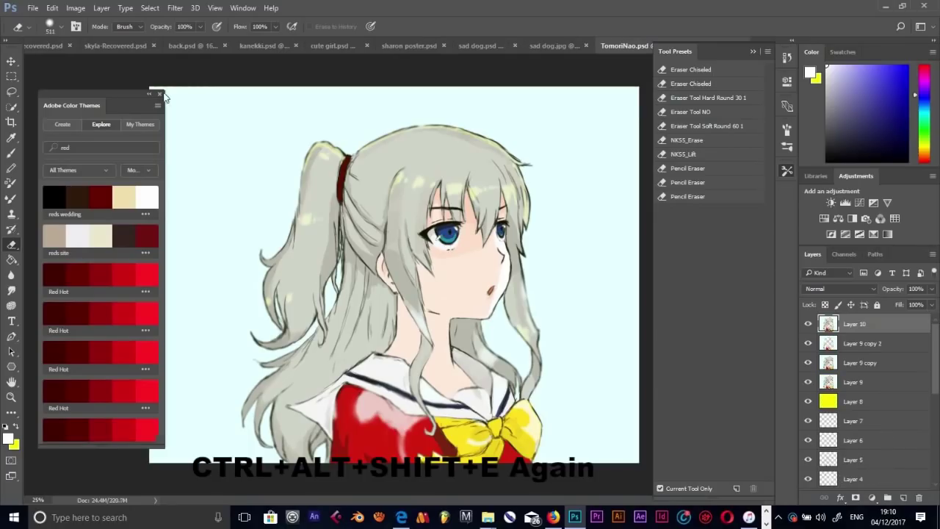
{"action": "left_click_drag", "start_coordinate": [166, 94], "coordinate": [617, 178]}
{"action": "left_click_drag", "start_coordinate": [760, 220], "coordinate": [857, 258]}
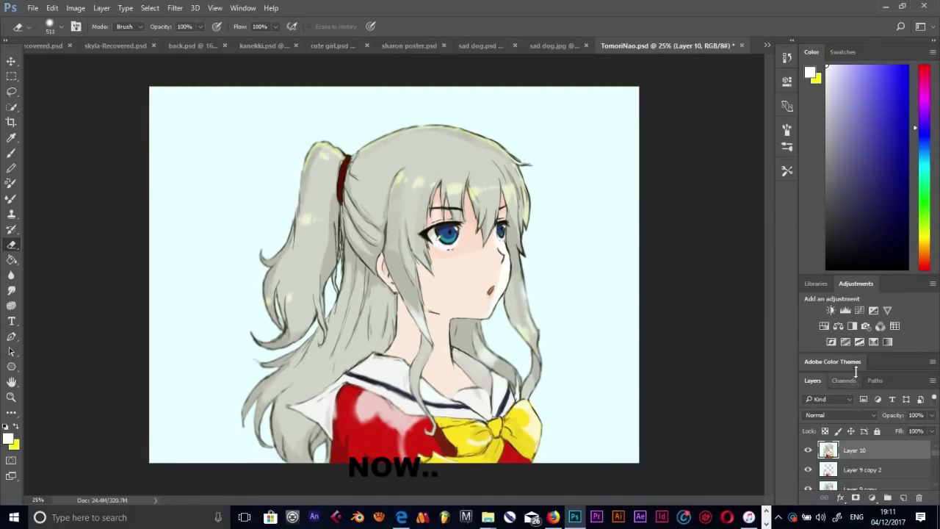
{"action": "left_click_drag", "start_coordinate": [856, 371], "coordinate": [855, 270]}
- Marquee-select the whole canvas and switch to the Move tool
{"action": "key", "text": "m"}
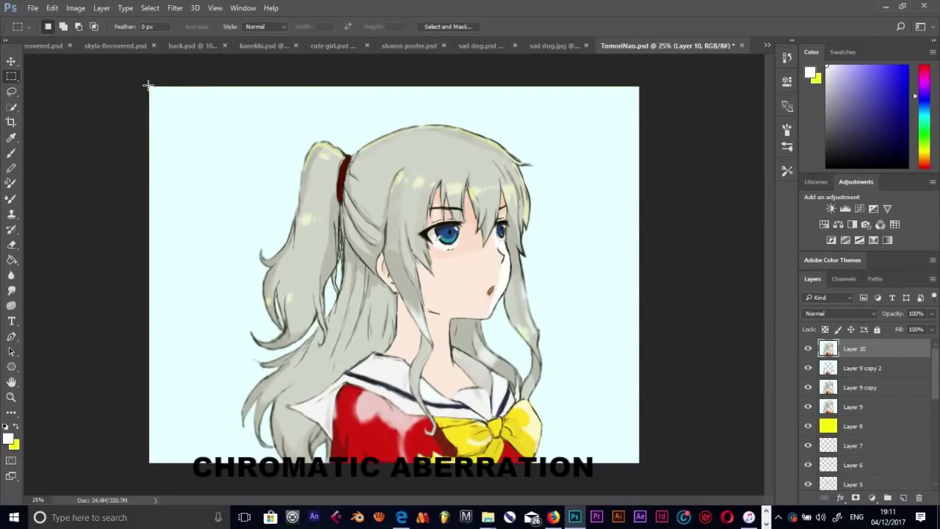
{"action": "left_click_drag", "start_coordinate": [148, 85], "coordinate": [647, 470]}
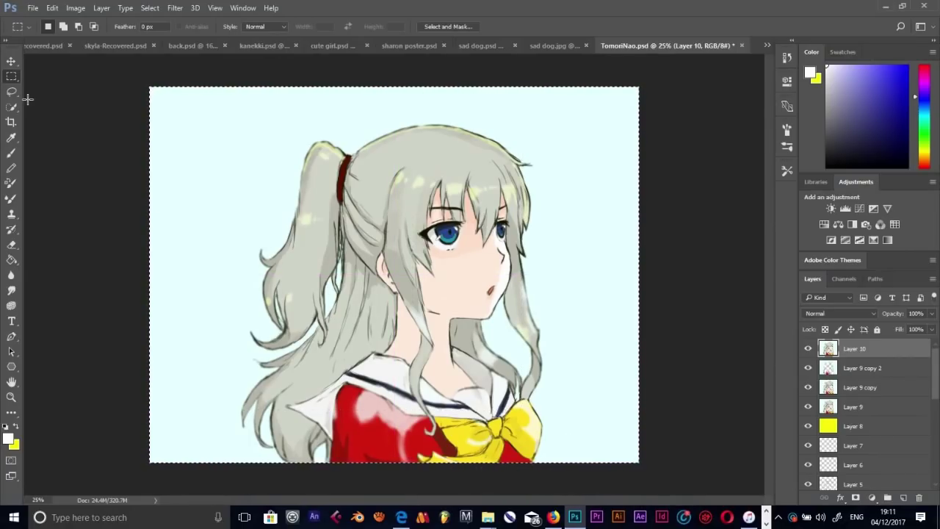
{"action": "left_click", "coordinate": [11, 62]}
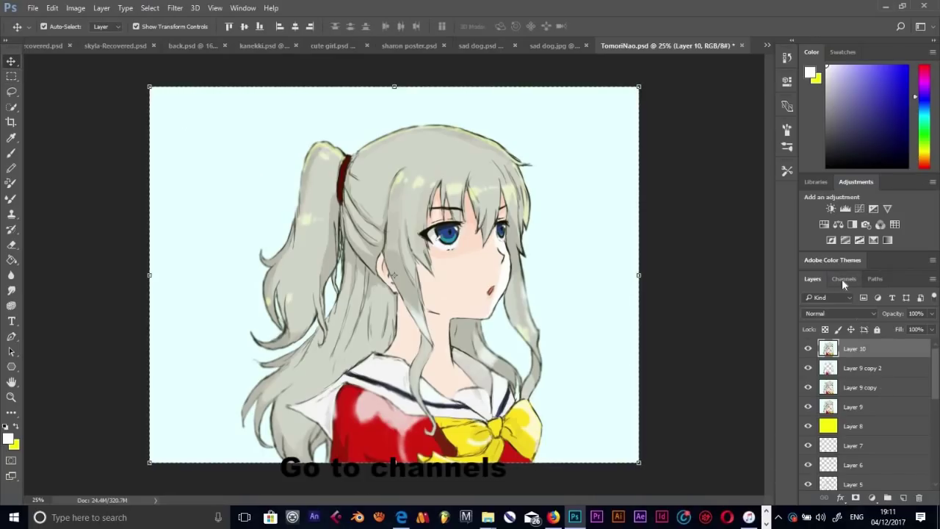
- In Channels, edit the Blue channel with all channels visible and shift it slightly sideways
{"action": "left_click", "coordinate": [842, 279]}
{"action": "left_click", "coordinate": [805, 354]}
{"action": "left_click", "coordinate": [806, 354]}
{"action": "left_click", "coordinate": [830, 353]}
{"action": "left_click", "coordinate": [806, 335]}
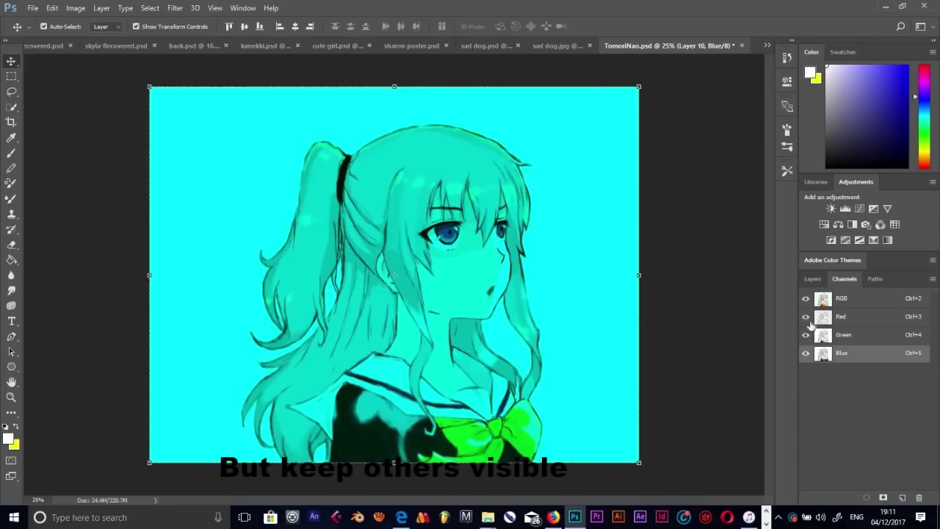
{"action": "left_click", "coordinate": [806, 317]}
{"action": "left_click_drag", "start_coordinate": [434, 341], "coordinate": [436, 341]}
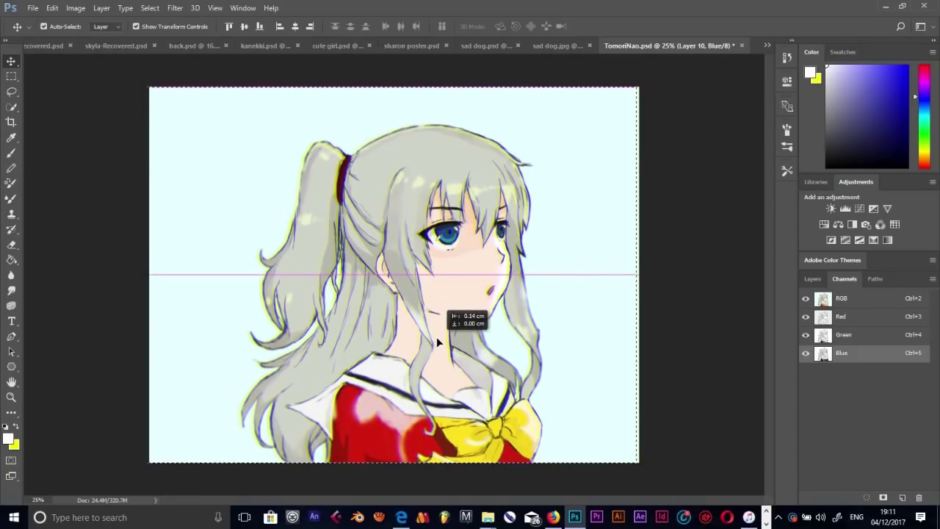
{"action": "left_click_drag", "start_coordinate": [436, 340], "coordinate": [440, 337]}
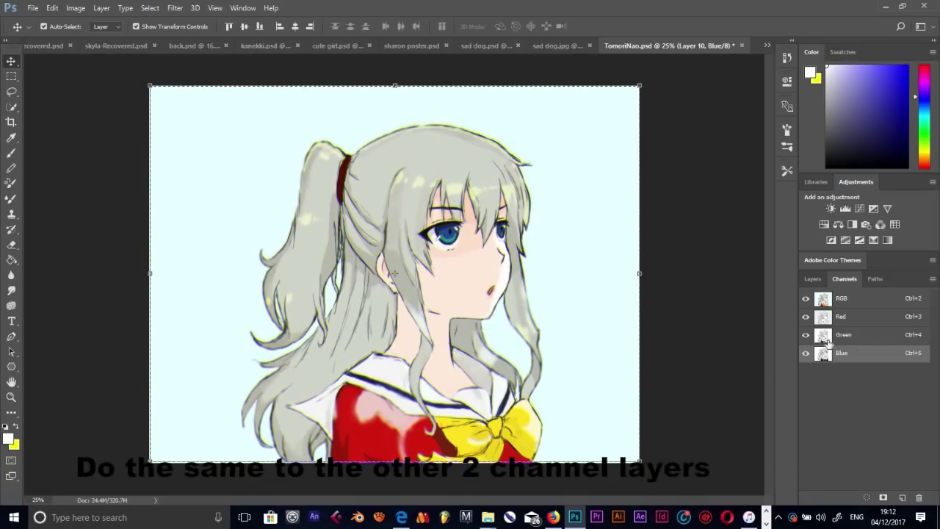
- Offset the Green channel, then nudge the Red channel slightly to create colour fringes
{"action": "left_click", "coordinate": [844, 334]}
{"action": "left_click_drag", "start_coordinate": [408, 314], "coordinate": [461, 320]}
{"action": "key", "text": "ctrl+3"}
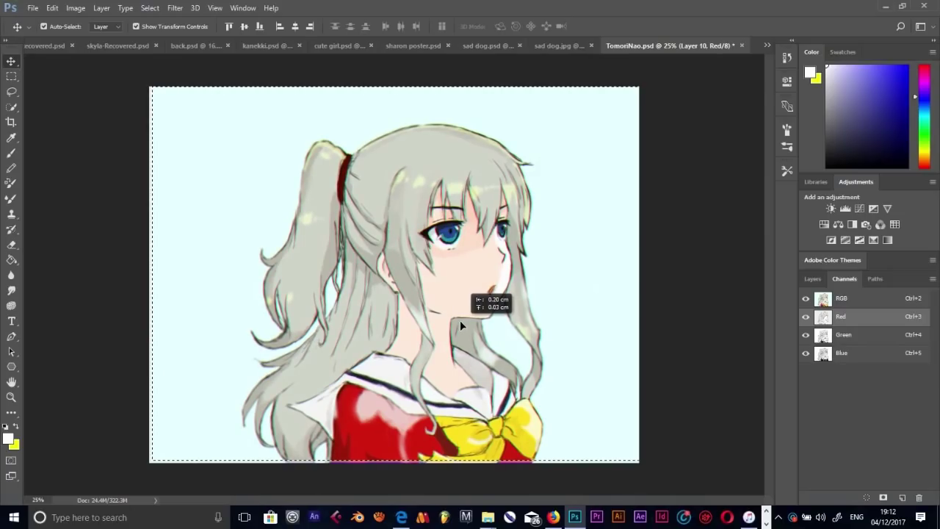
{"action": "left_click_drag", "start_coordinate": [460, 319], "coordinate": [460, 320]}
{"action": "key", "text": "ctrl+plus"}
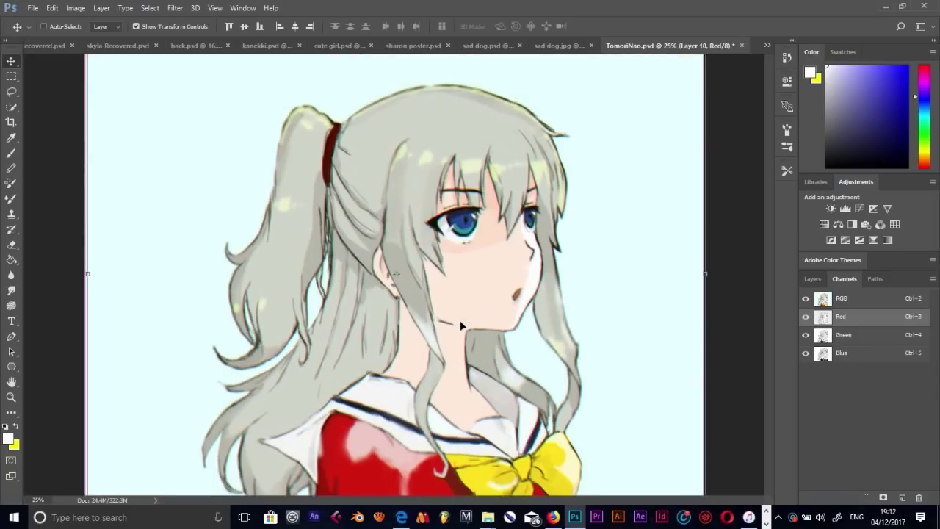
{"action": "left_click_drag", "start_coordinate": [512, 298], "coordinate": [509, 294]}
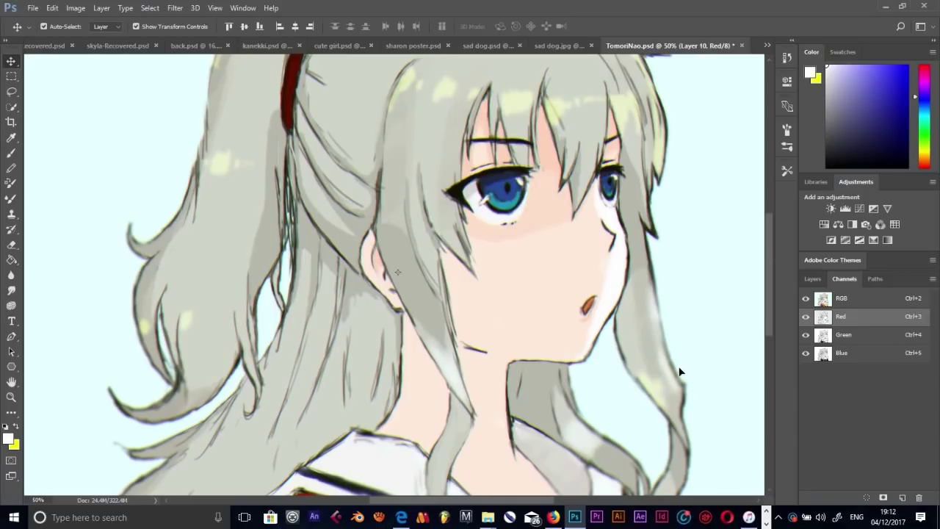
{"action": "key", "text": "ctrl+minus"}
{"action": "key", "text": "ctrl+minus"}
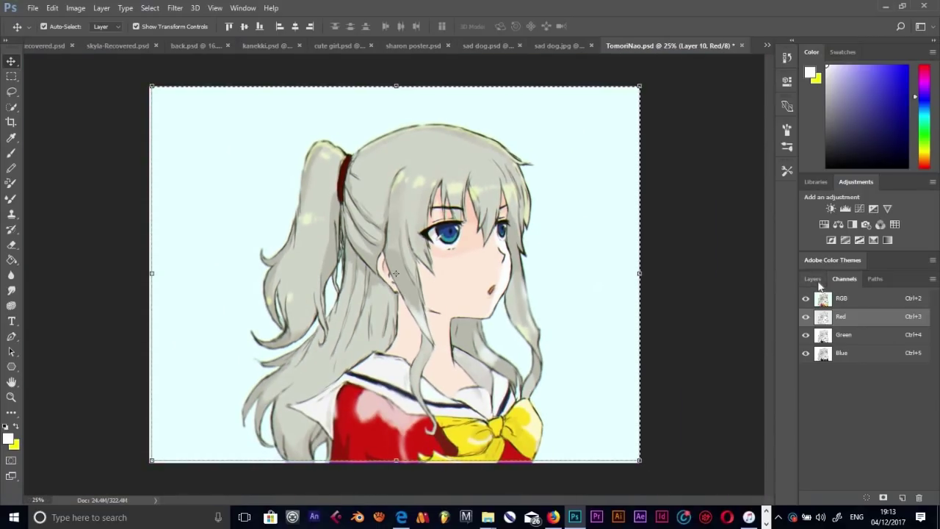
- Add an empty Layer 11 and set the Type tool's text colour to black #000000
{"action": "left_click", "coordinate": [813, 279]}
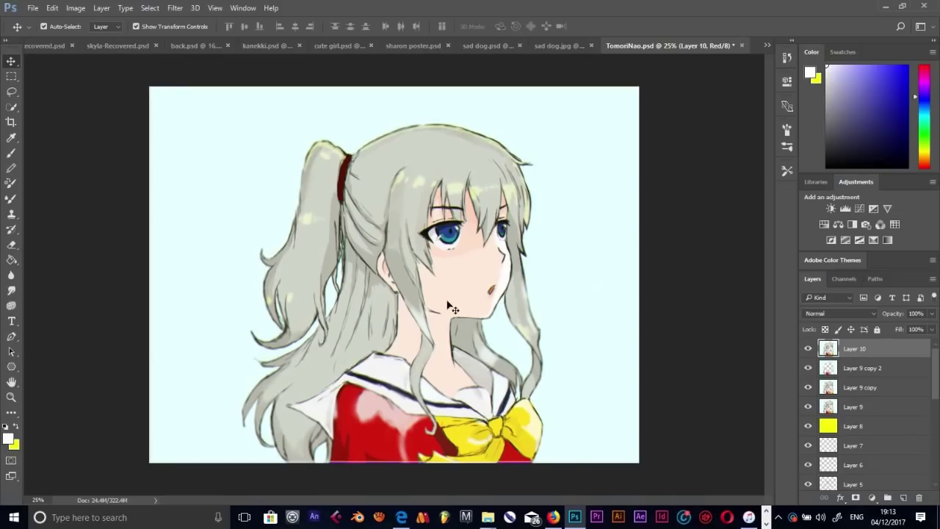
{"action": "left_click", "coordinate": [903, 498]}
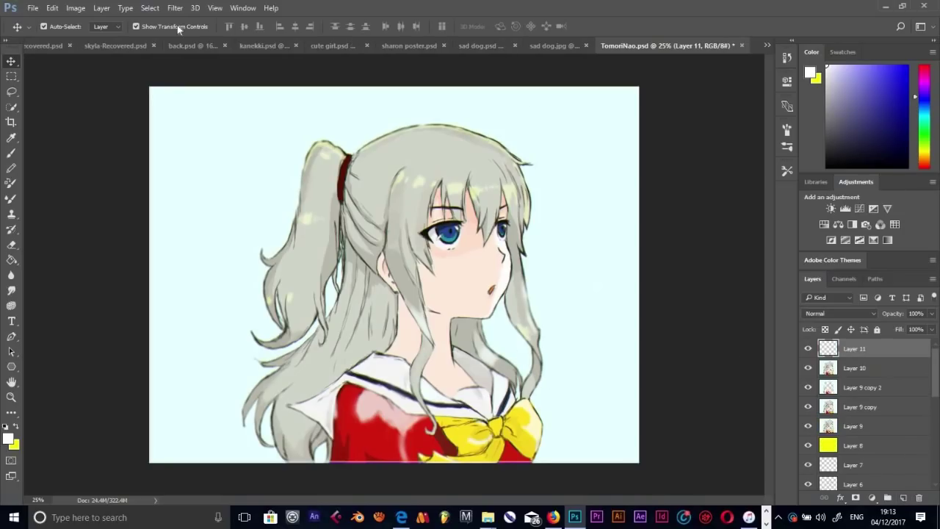
{"action": "left_click", "coordinate": [11, 321]}
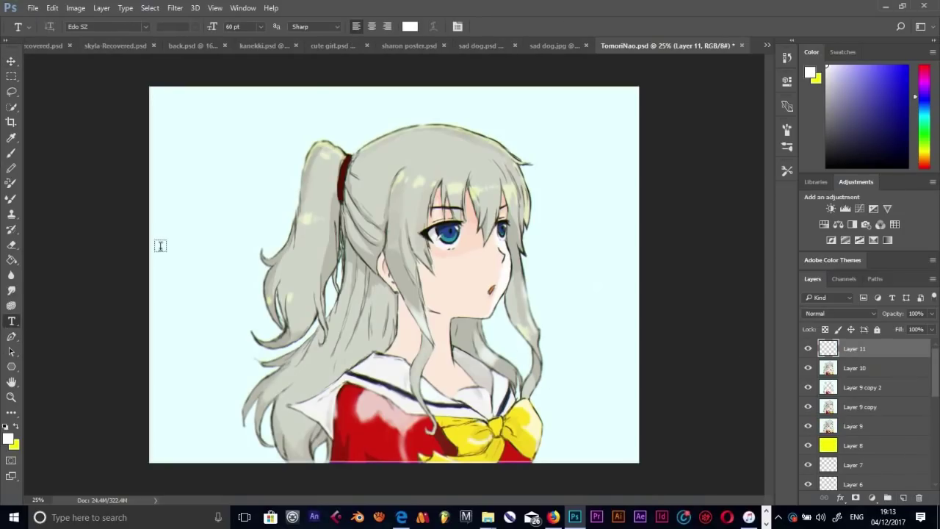
{"action": "left_click", "coordinate": [409, 27]}
{"action": "left_click", "coordinate": [566, 304]}
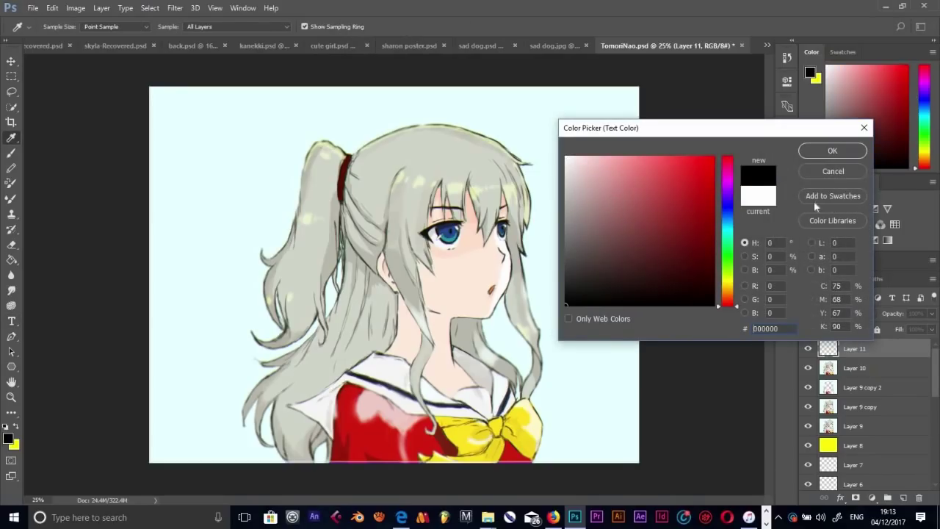
{"action": "left_click", "coordinate": [832, 151]}
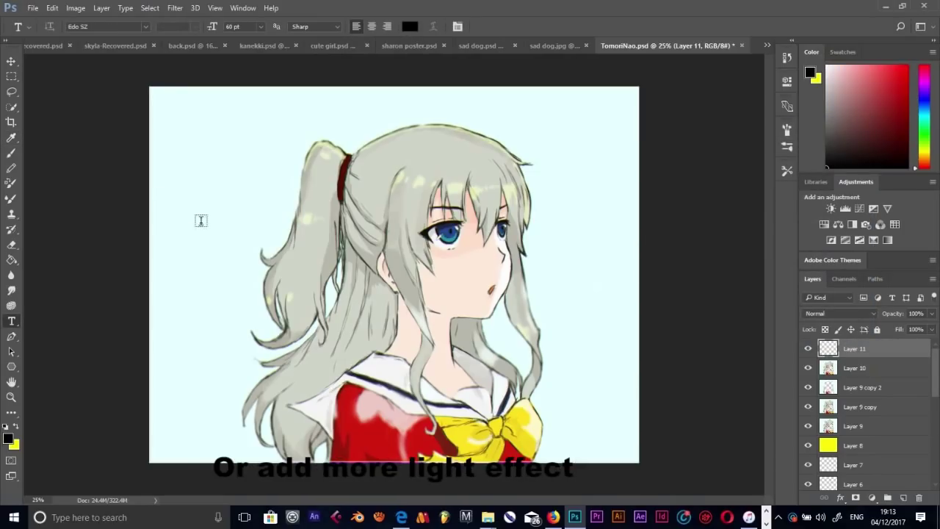
- Start a text line on the canvas and switch the input language to English
{"action": "left_click", "coordinate": [162, 194]}
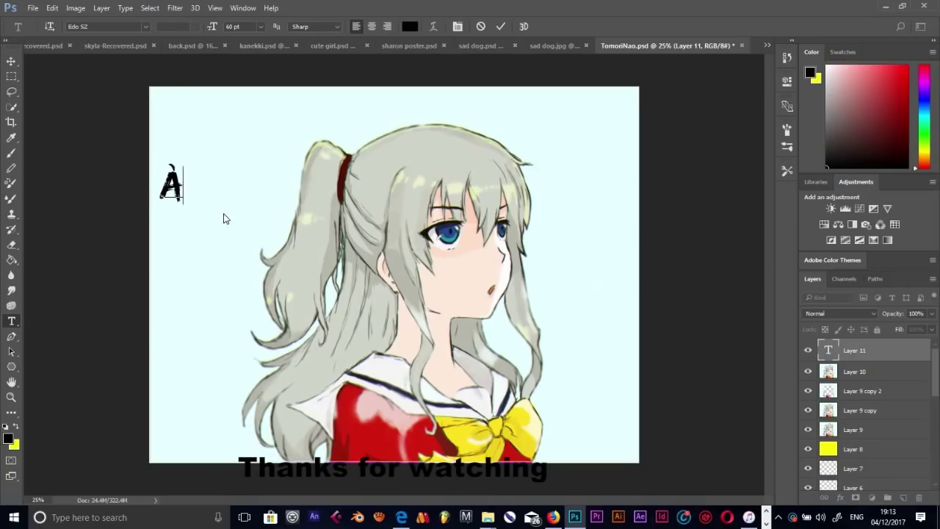
{"action": "type", "text": "o"}
{"action": "key", "text": "BackSpace"}
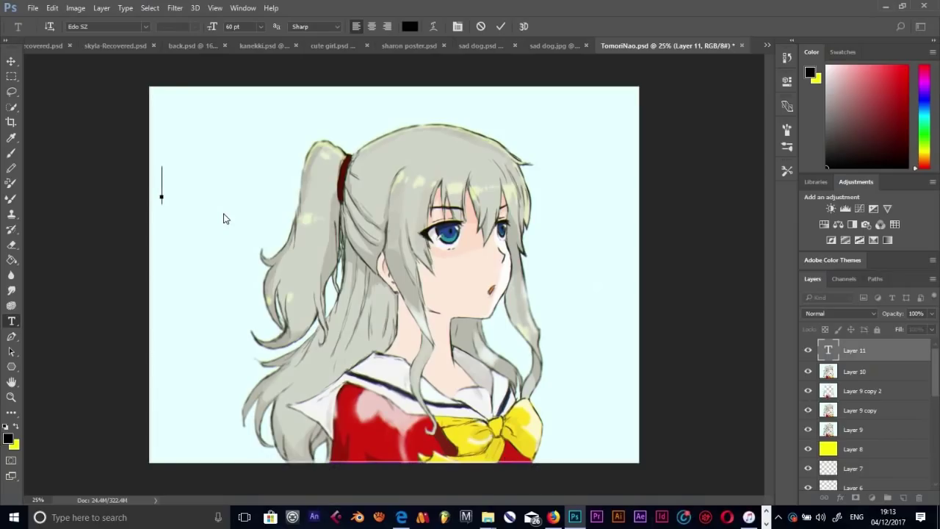
{"action": "left_click", "coordinate": [856, 517]}
{"action": "left_click", "coordinate": [852, 345]}
- Type and commit KURO_DESIGNS at 48 pt, then move it to the bottom-right corner
{"action": "type", "text": "KURO"}
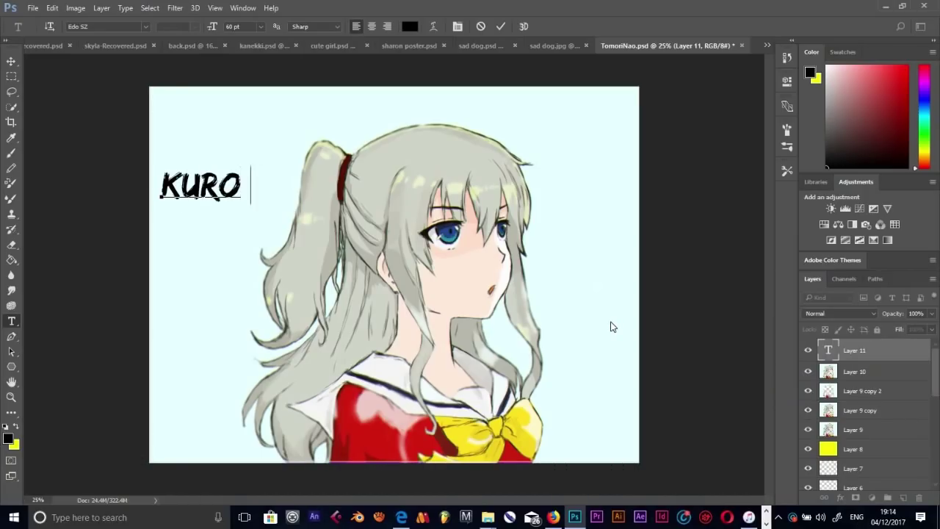
{"action": "type", "text": "_DESIGNS"}
{"action": "key", "text": "ctrl+a"}
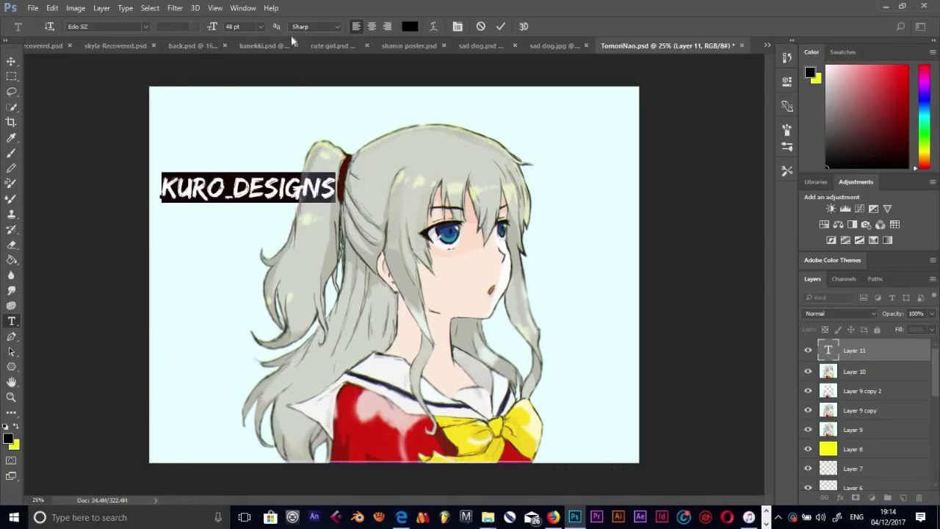
{"action": "key", "text": "ctrl+Return"}
{"action": "key", "text": "v"}
{"action": "left_click_drag", "start_coordinate": [270, 195], "coordinate": [595, 457]}
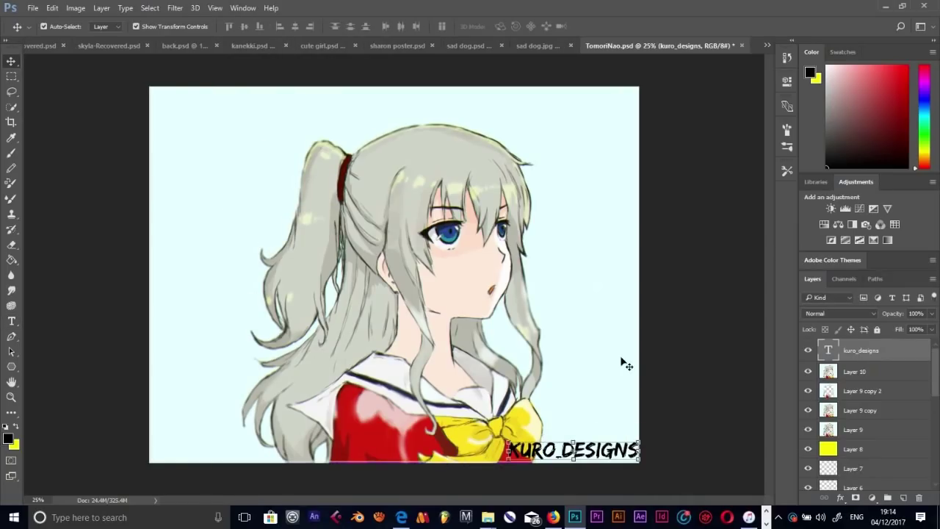